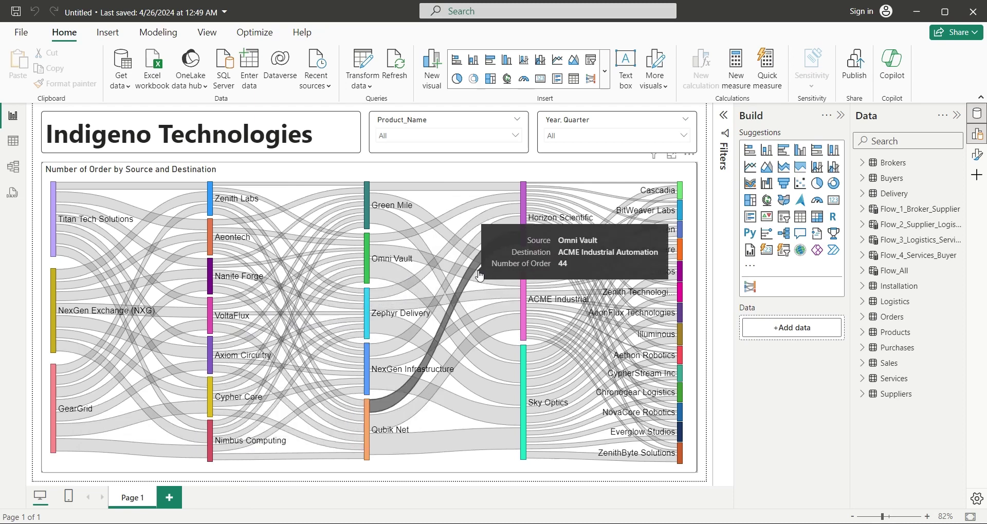
Filter the Sankey chart to the Environmental Scanning product and year 2021 using the slicers.
{"action": "left_click", "coordinate": [504, 136]}
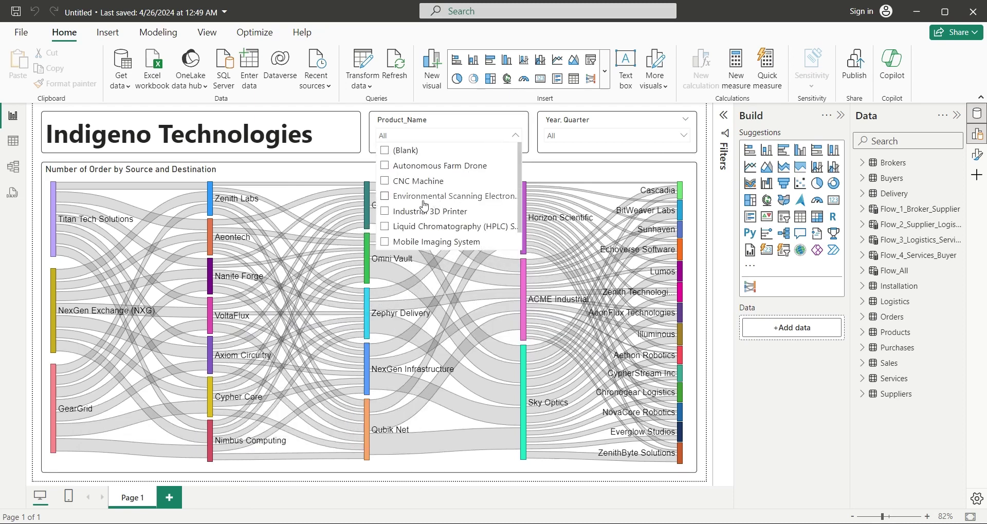
{"action": "left_click", "coordinate": [424, 195]}
{"action": "left_click", "coordinate": [669, 136]}
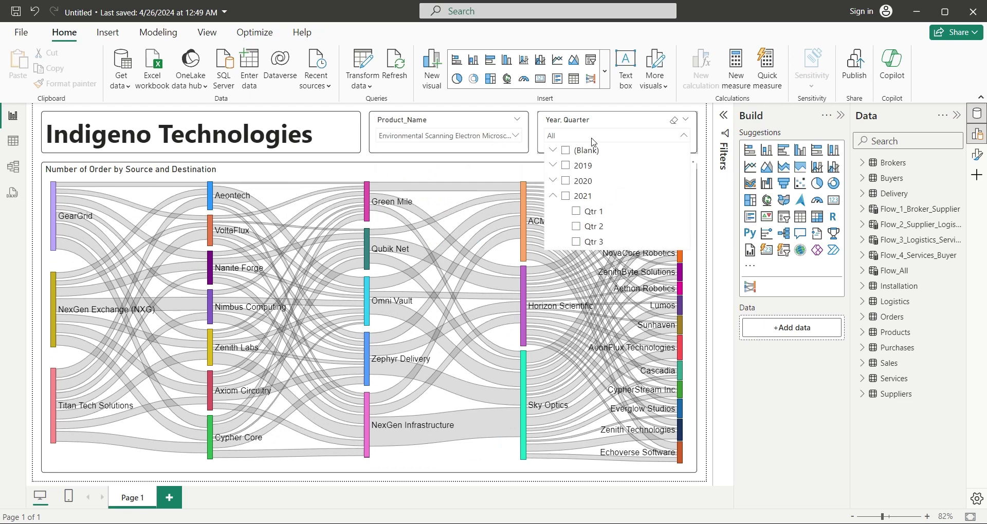
{"action": "left_click", "coordinate": [580, 198]}
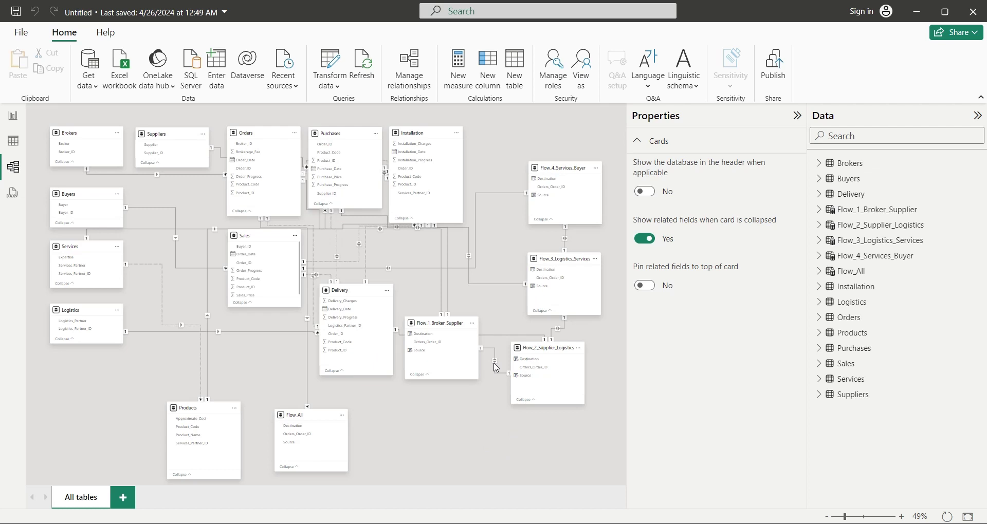
In Model view, inspect the four Flow tables and the Flow_All union table definitions.
{"action": "left_click", "coordinate": [433, 324]}
{"action": "left_click", "coordinate": [548, 348]}
{"action": "left_click", "coordinate": [566, 260]}
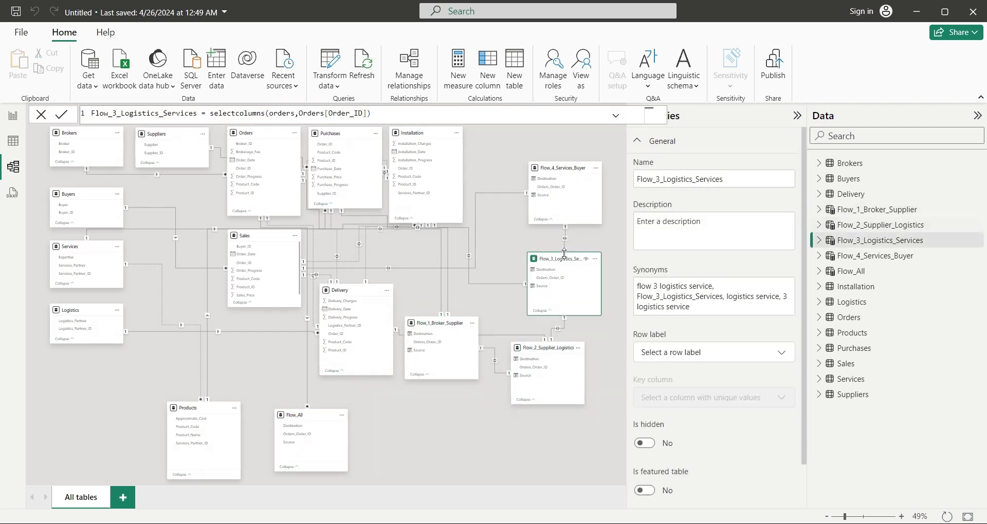
{"action": "left_click", "coordinate": [559, 171]}
{"action": "left_click", "coordinate": [304, 422]}
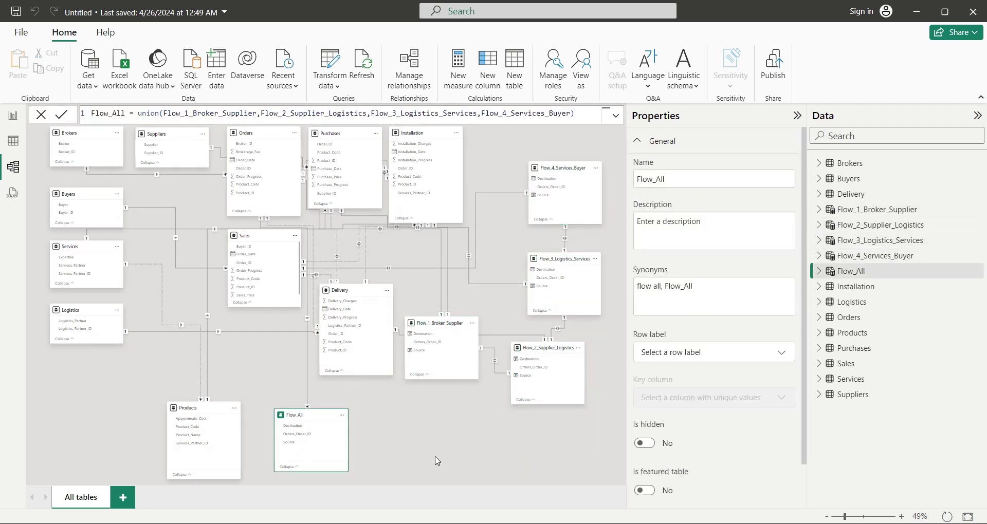
{"action": "left_click", "coordinate": [436, 461]}
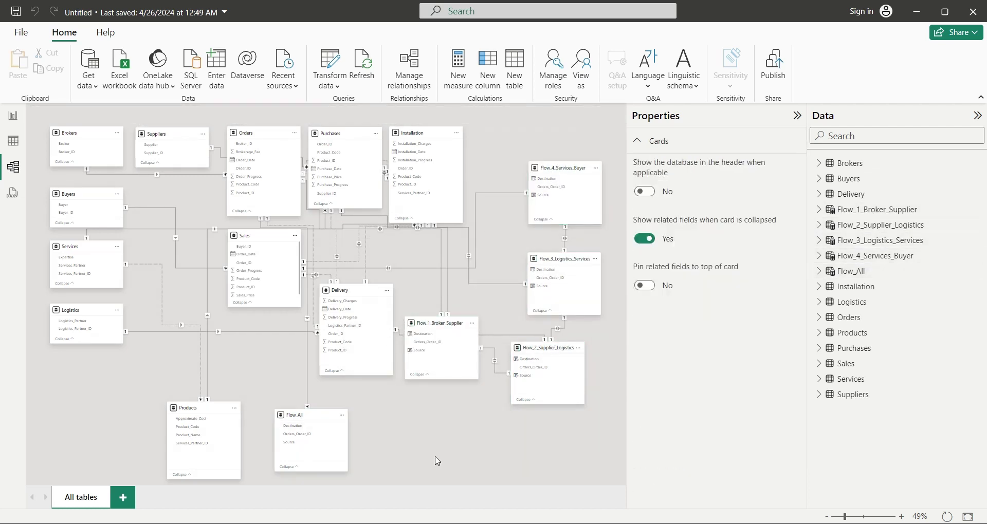
Type Costs = RELATED Brokerage_Fee + Purchase_Price + Delivary_Charges + Installation_Charges on Sales.
{"action": "left_click", "coordinate": [9, 140]}
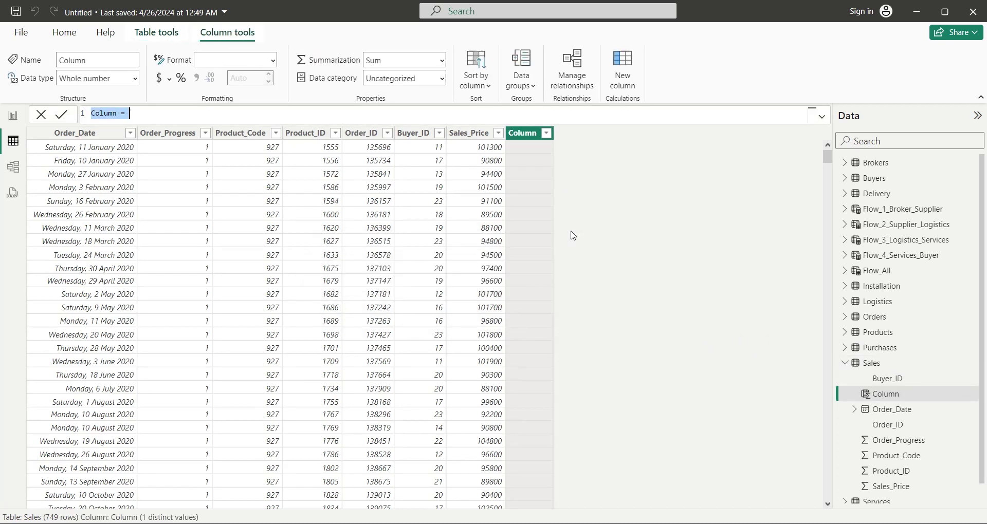
{"action": "type", "text": "Costs = "}
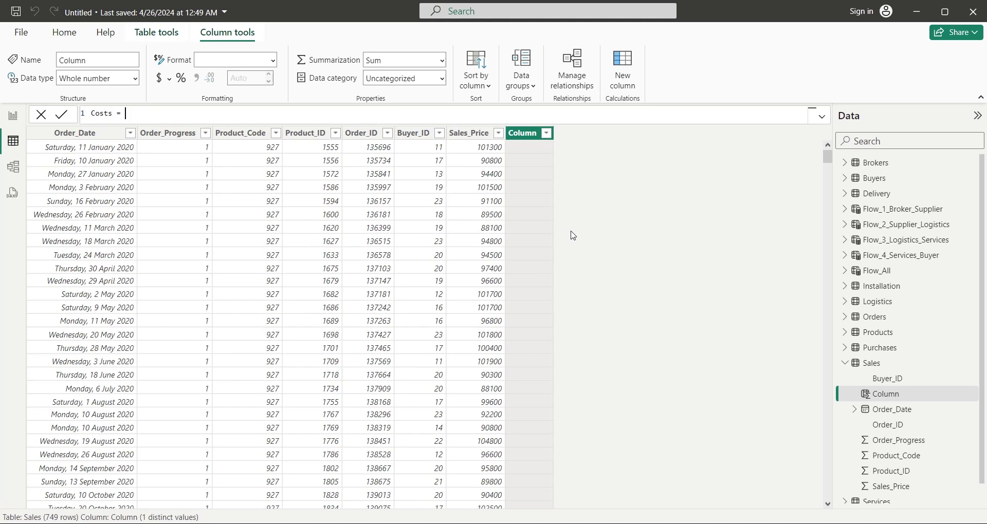
{"action": "type", "text": "related"}
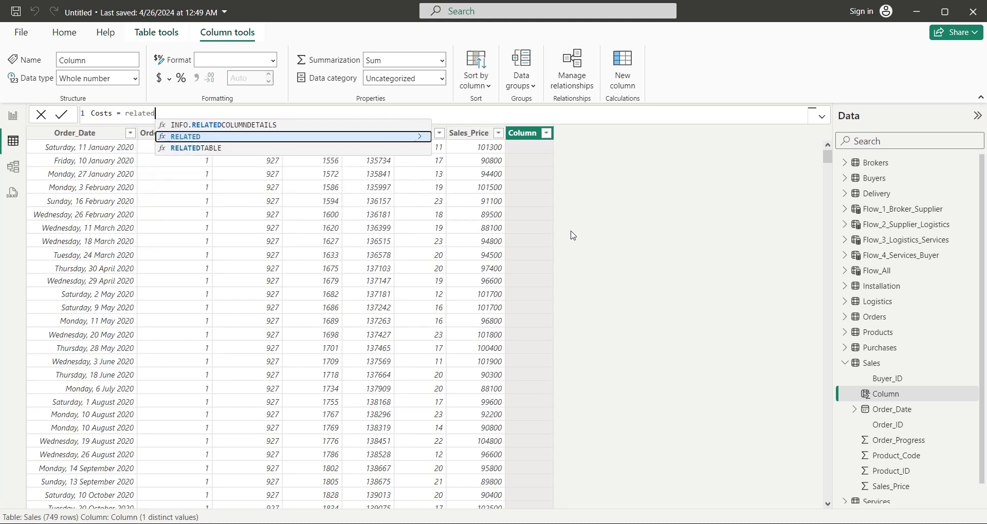
{"action": "type", "text": "(orde"}
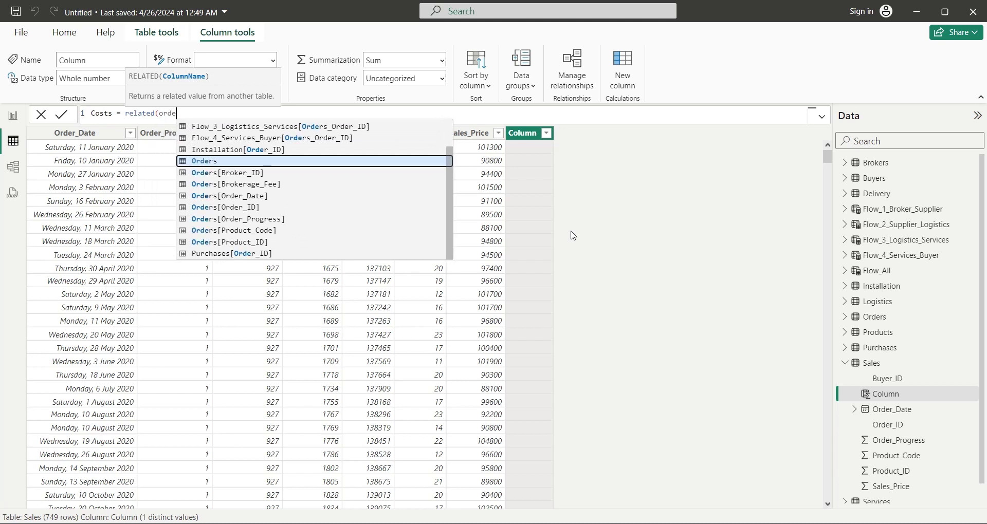
{"action": "type", "text": "r"}
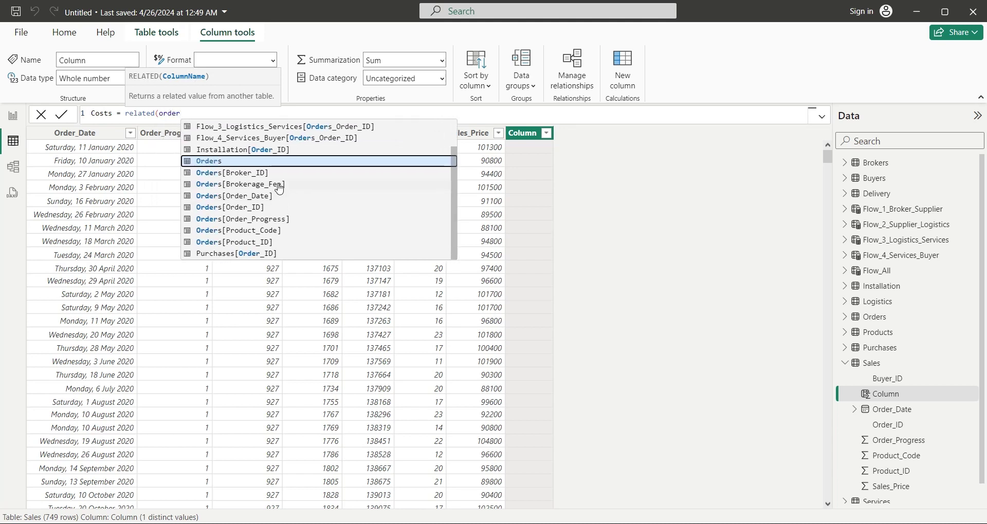
{"action": "left_click", "coordinate": [279, 188]}
{"action": "type", "text": ")"}
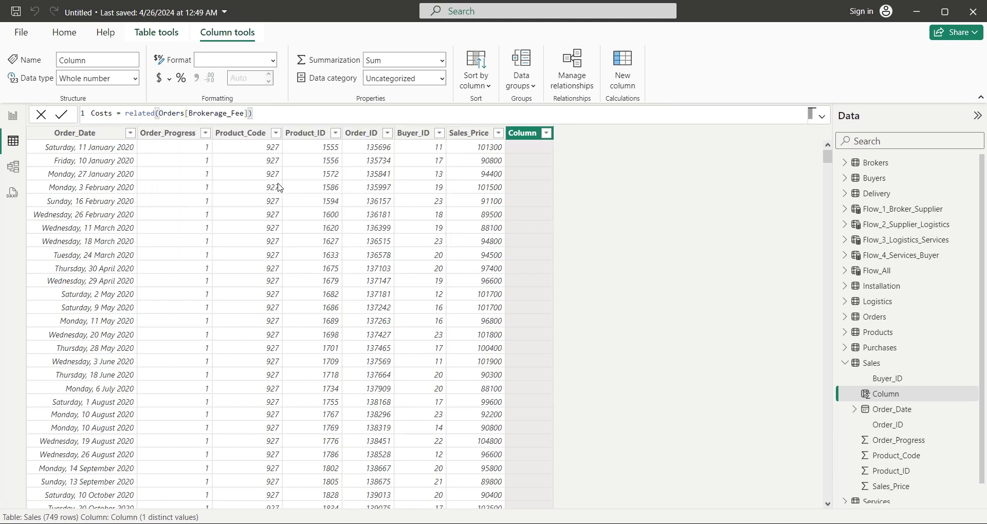
{"action": "type", "text": "+related"}
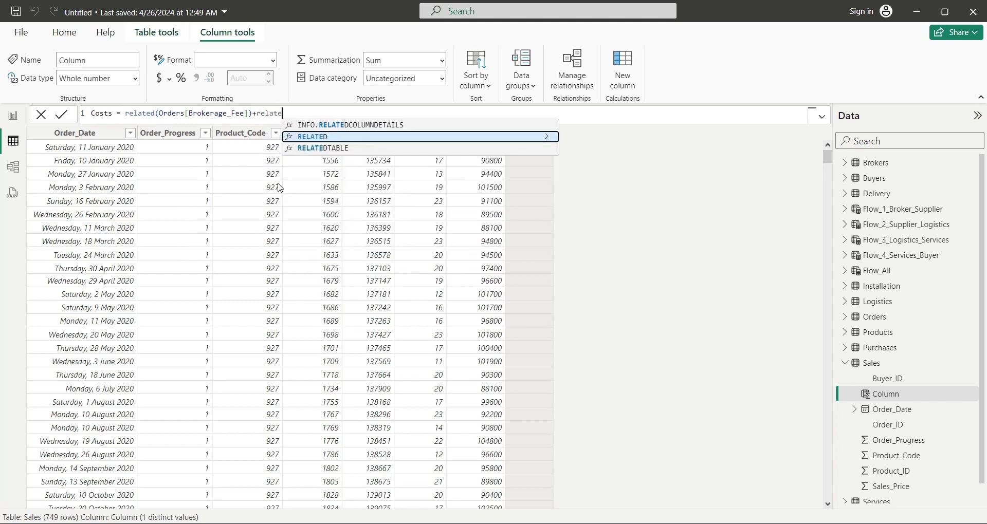
{"action": "type", "text": "(p"}
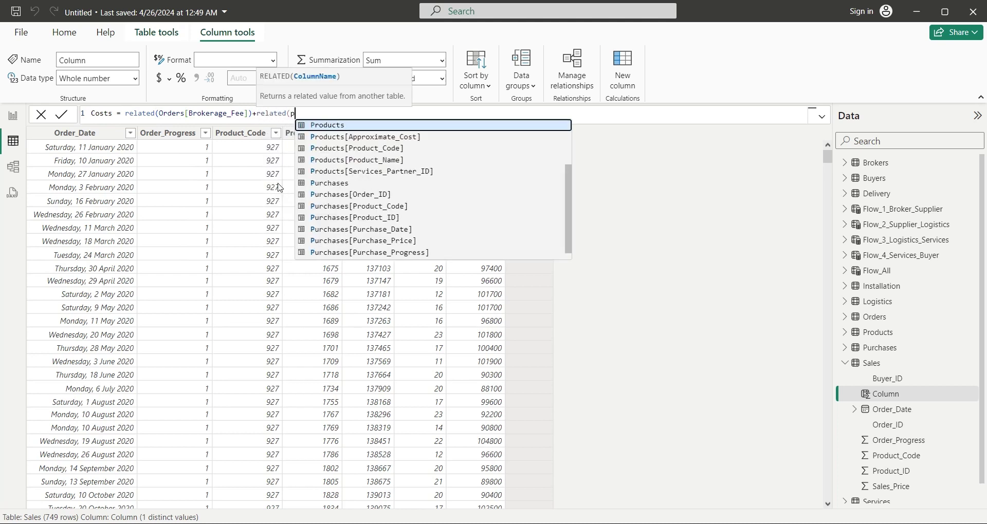
{"action": "type", "text": "urc"}
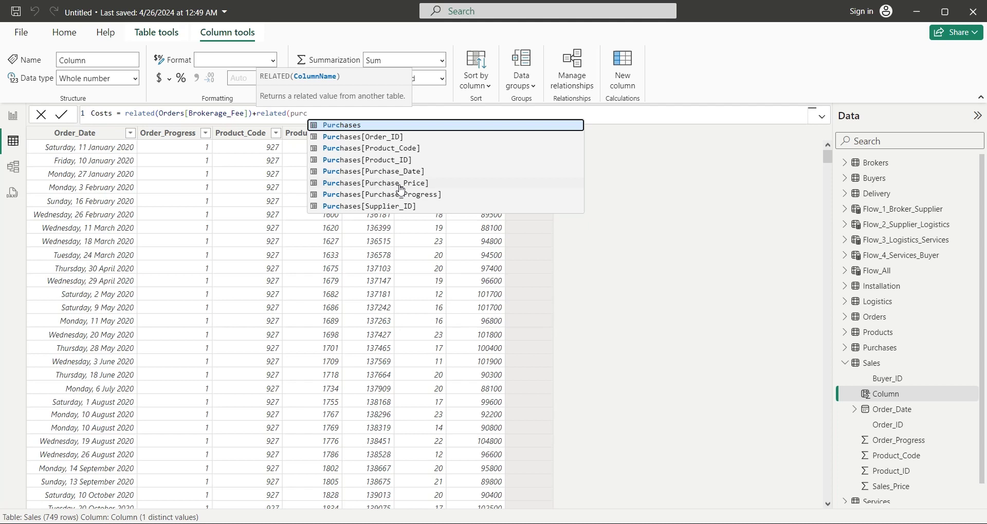
{"action": "left_click", "coordinate": [406, 184]}
{"action": "type", "text": ")+"}
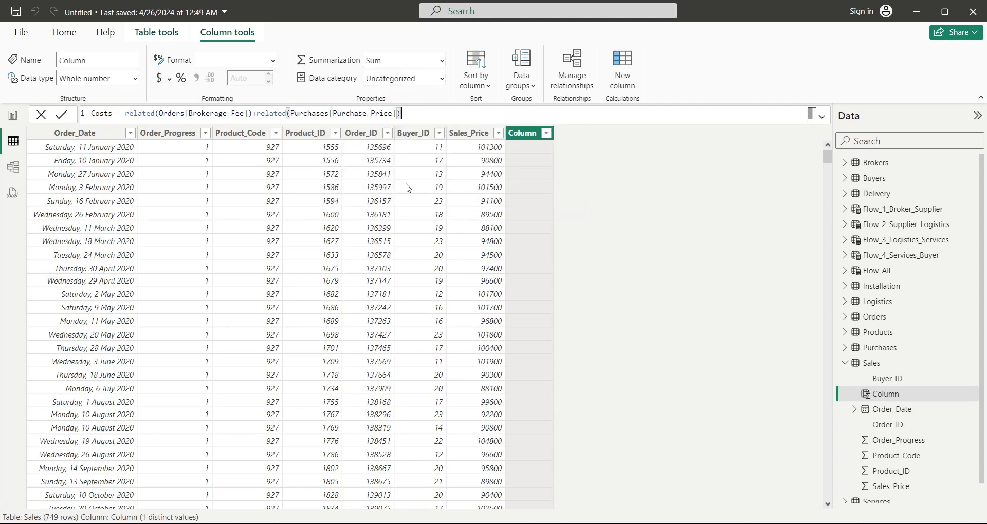
{"action": "type", "text": "related("}
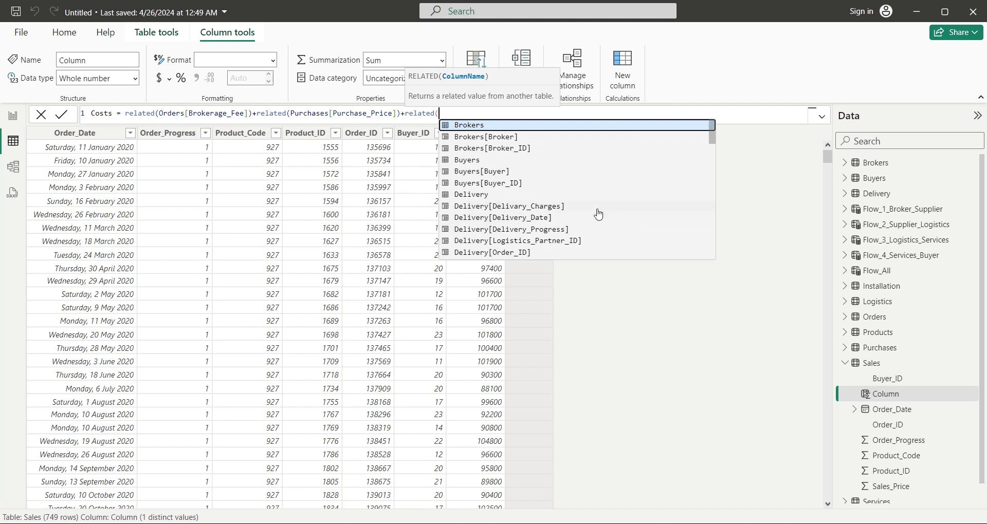
{"action": "type", "text": "del"}
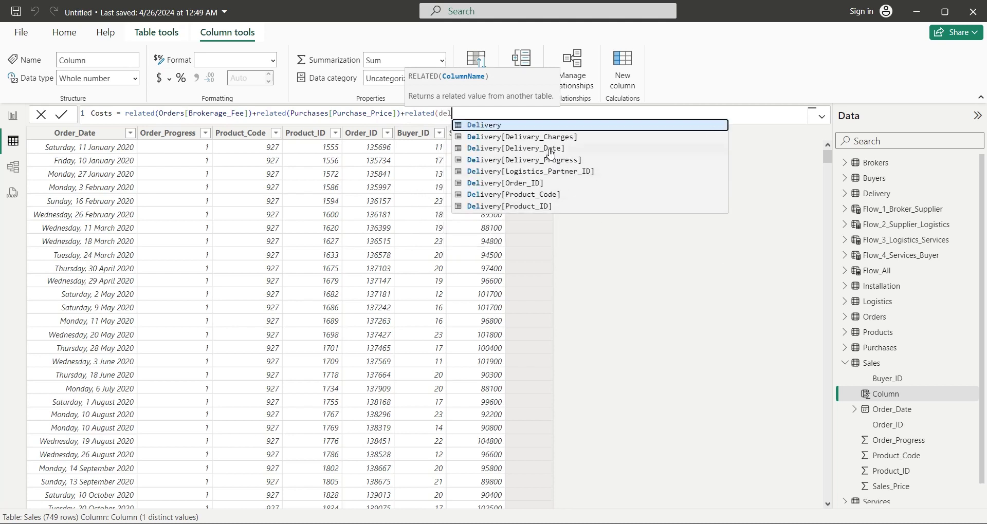
{"action": "left_click", "coordinate": [556, 138]}
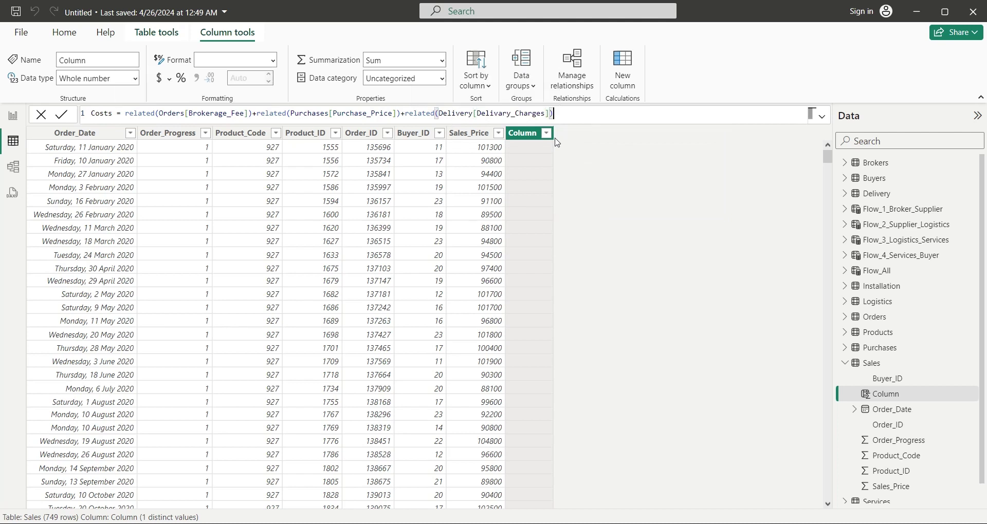
{"action": "type", "text": ")+related"}
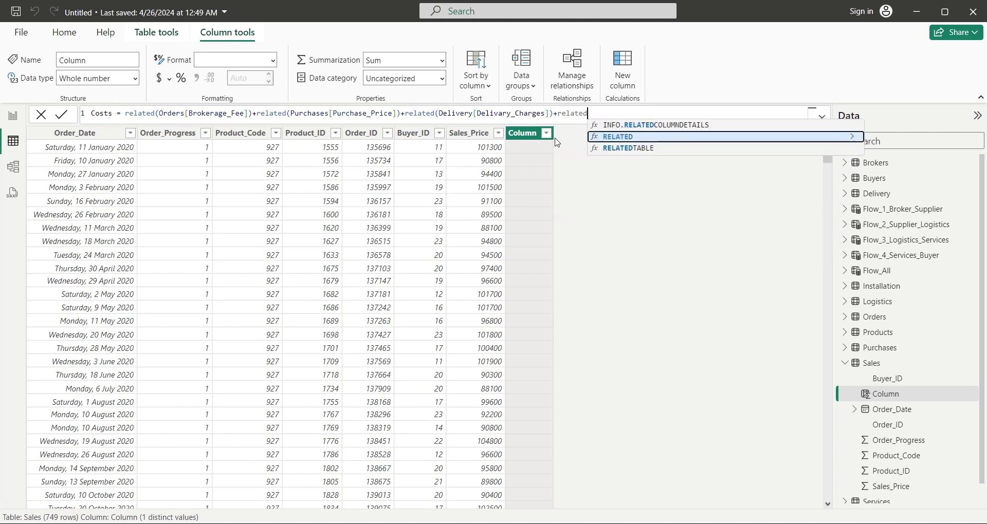
{"action": "type", "text": "(ins"}
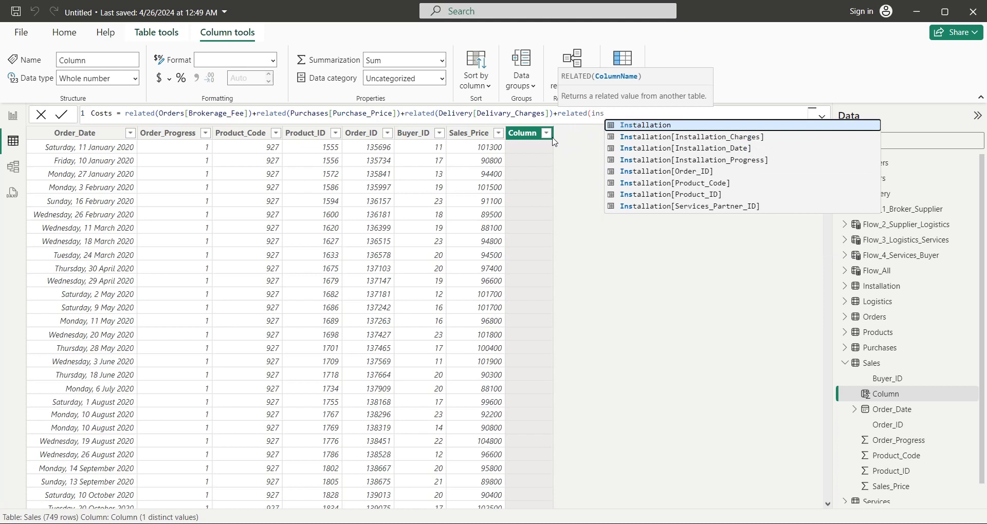
{"action": "left_click", "coordinate": [727, 138]}
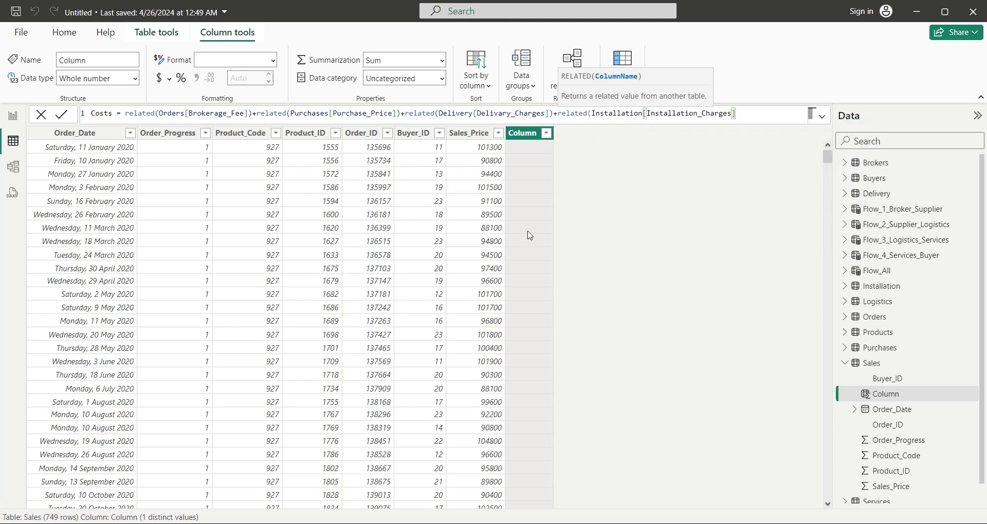
{"action": "type", "text": ")"}
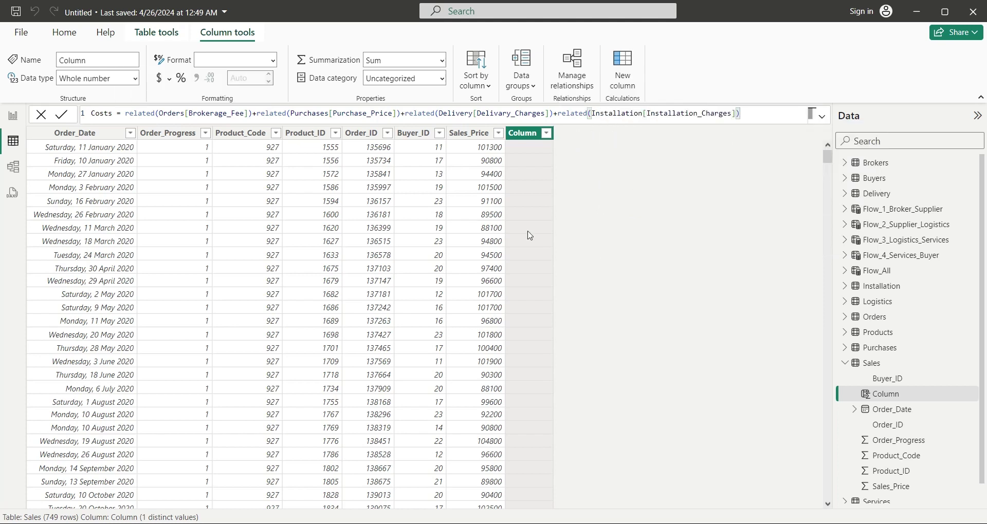
Commit the Costs column and add Profit = Sales[Sales_Price] - Sales[Costs].
{"action": "key", "text": "Return"}
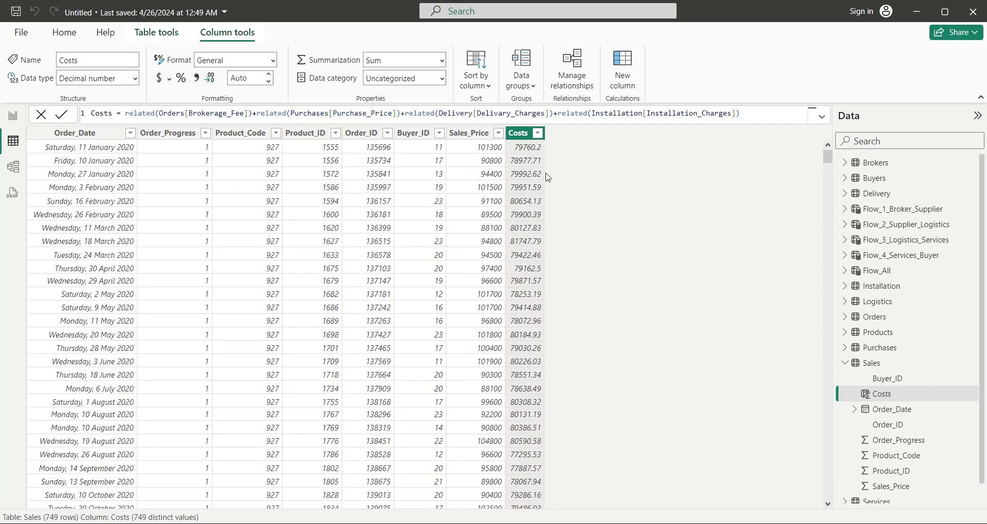
{"action": "key", "text": "alt"}
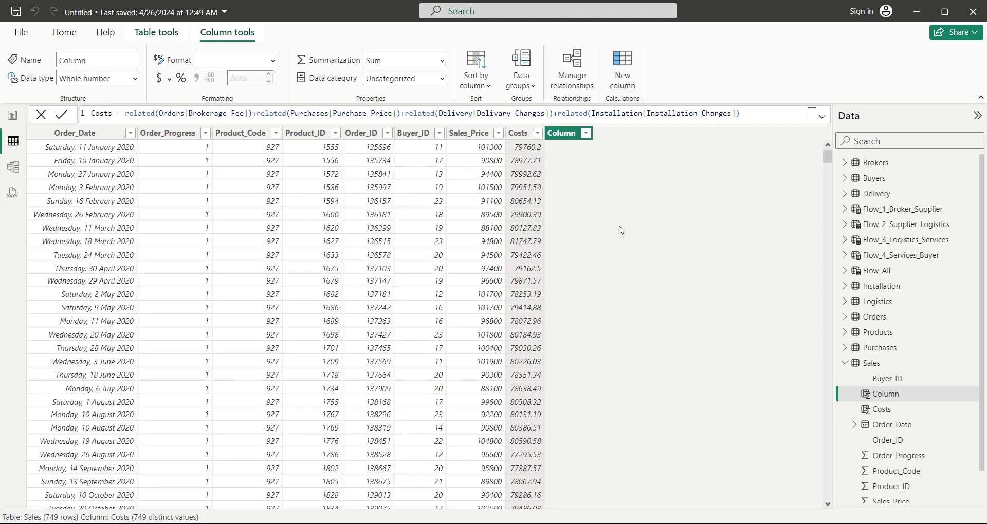
{"action": "type", "text": "Profit ="}
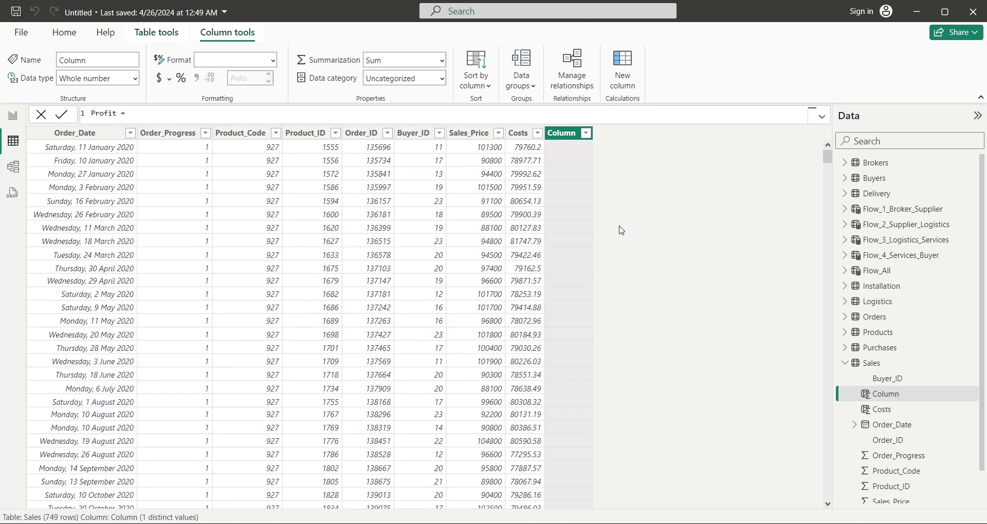
{"action": "type", "text": "sales"}
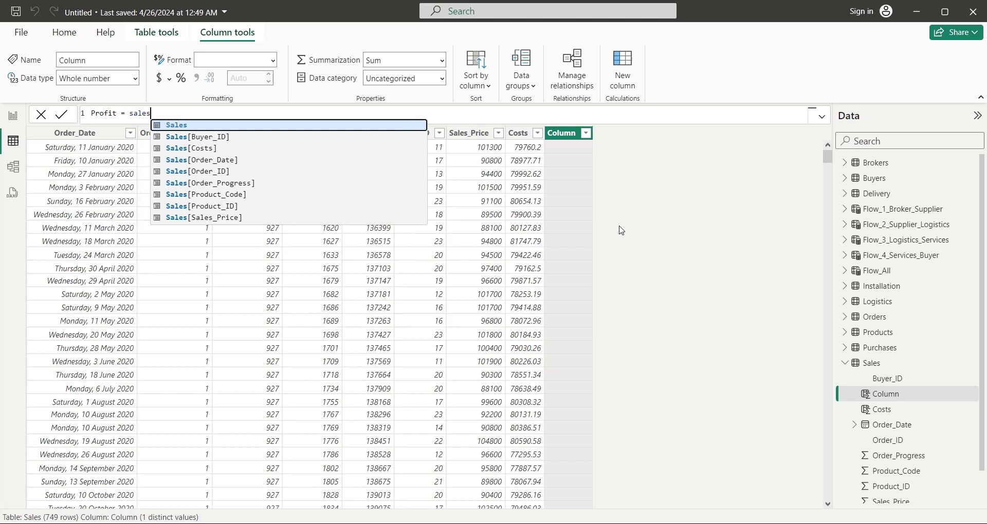
{"action": "type", "text": "_pri"}
{"action": "key", "text": "Tab"}
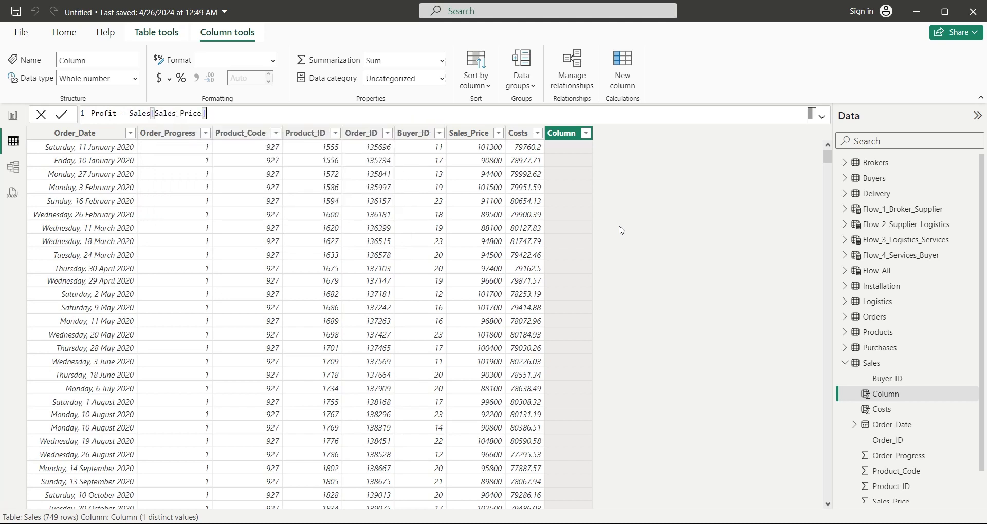
{"action": "type", "text": "-co"}
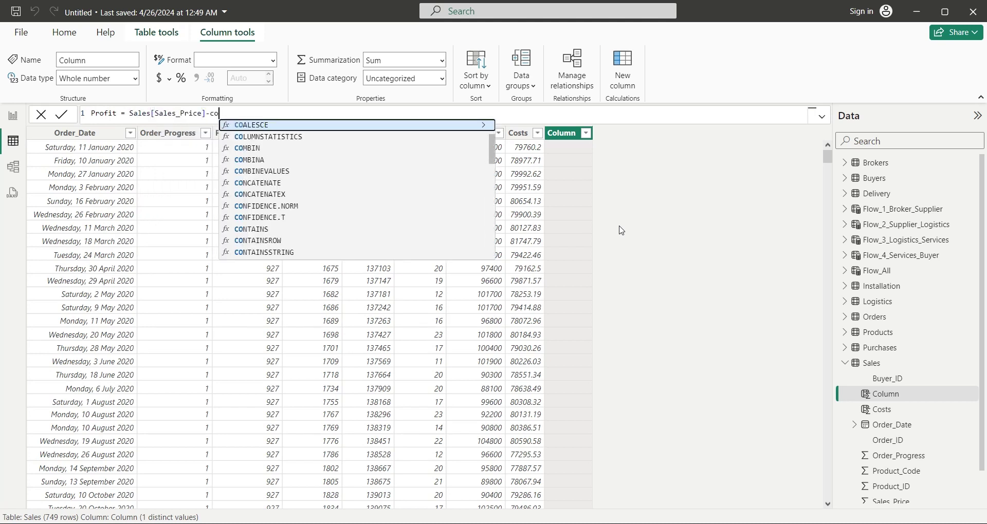
{"action": "type", "text": "sts"}
{"action": "key", "text": "Tab"}
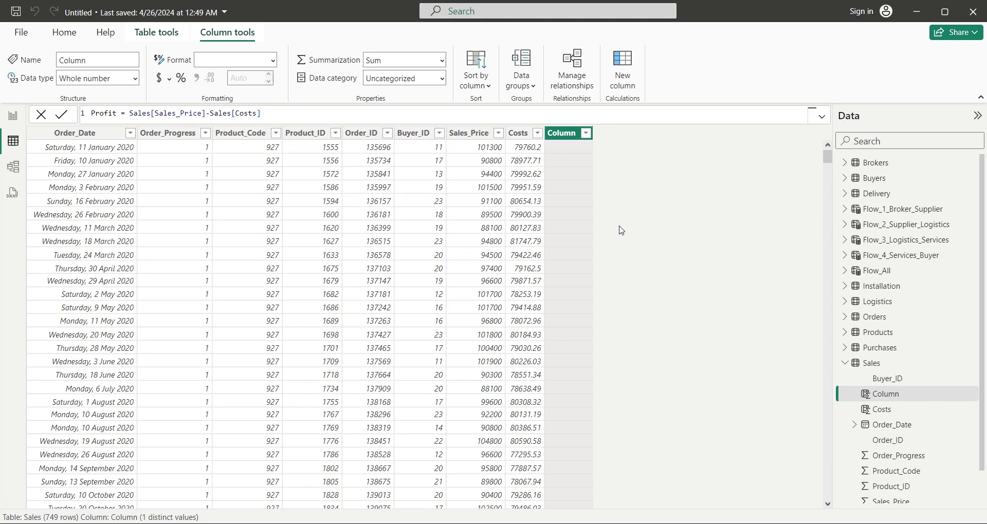
{"action": "key", "text": "Return"}
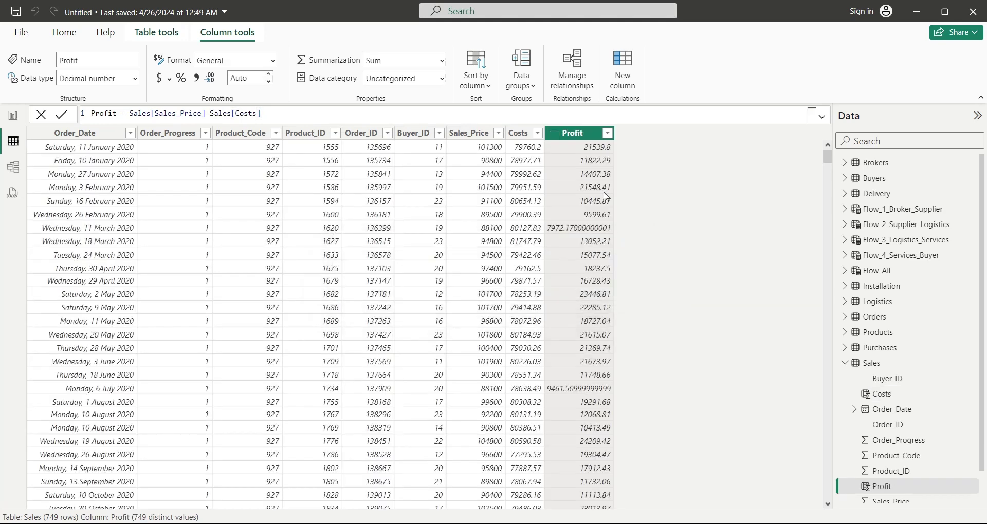
Apply comma thousands-separator formatting to Profit, Costs and Sales_Price.
{"action": "left_click", "coordinate": [196, 78]}
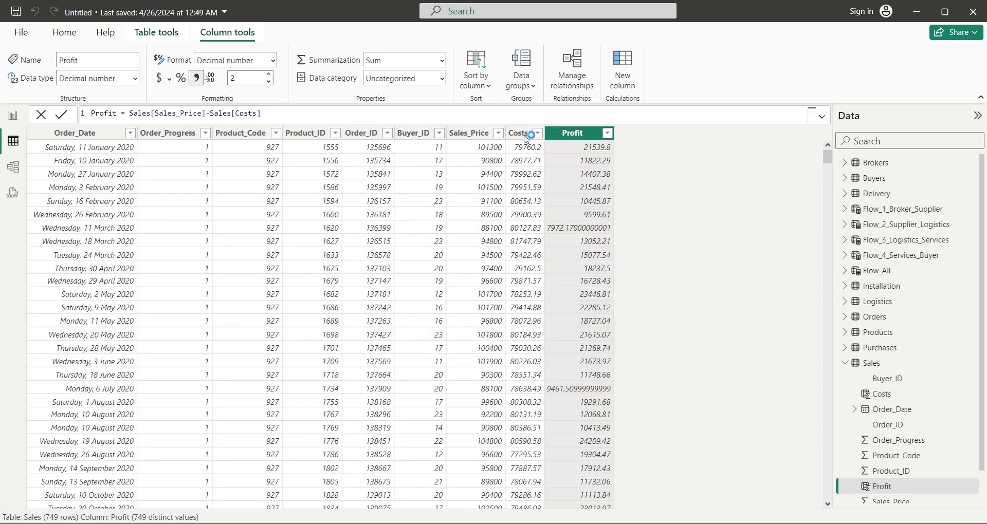
{"action": "left_click", "coordinate": [196, 78]}
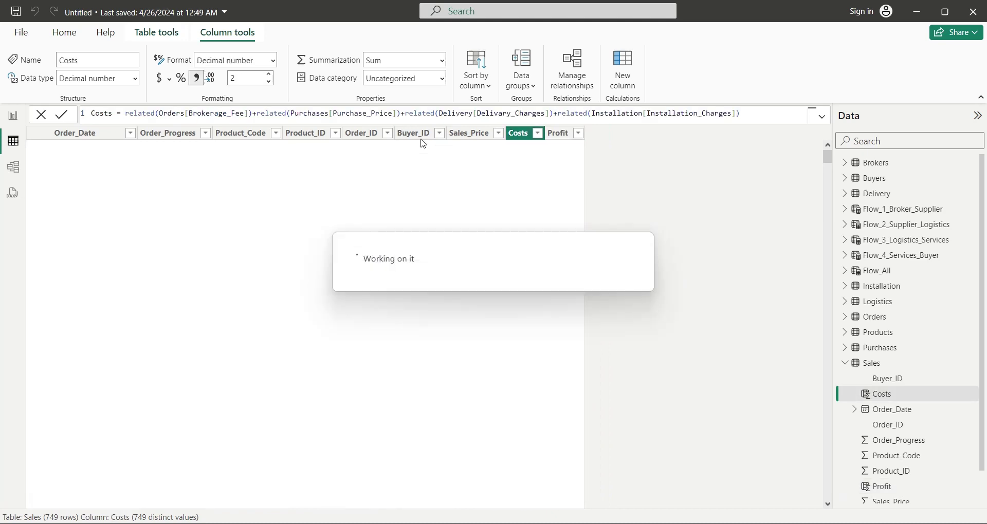
{"action": "left_click", "coordinate": [196, 78]}
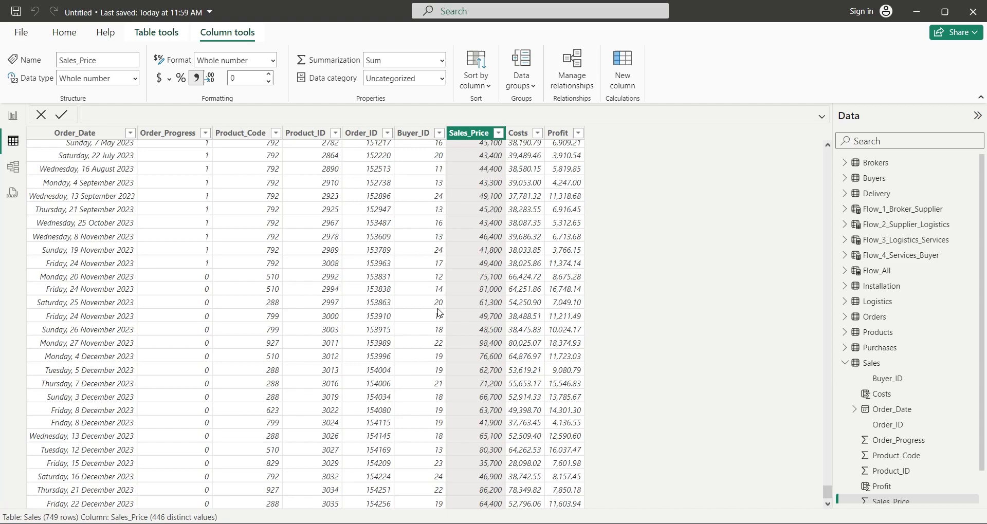
Copy the title and both slicers onto a new Page 2, keeping the slicers synced.
{"action": "left_click", "coordinate": [10, 114]}
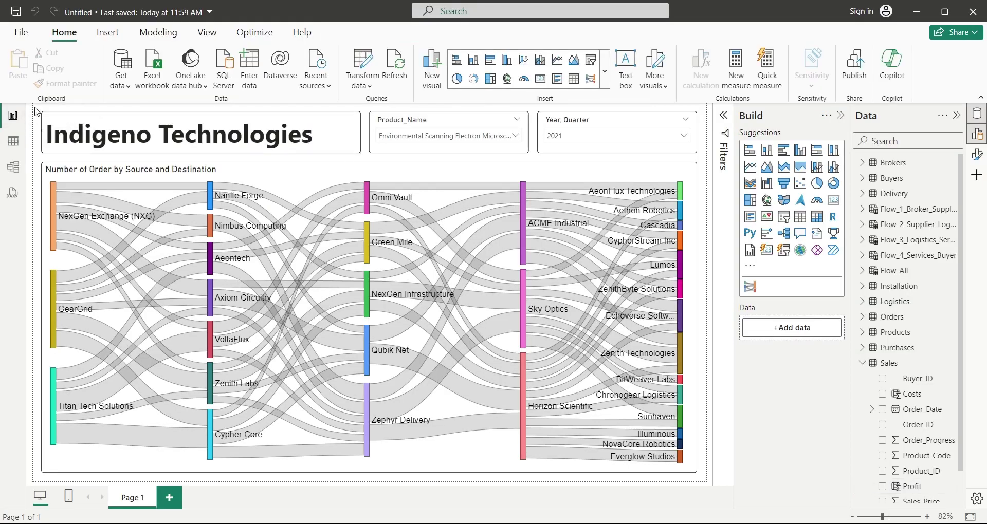
{"action": "left_click_drag", "start_coordinate": [36, 111], "coordinate": [695, 176]}
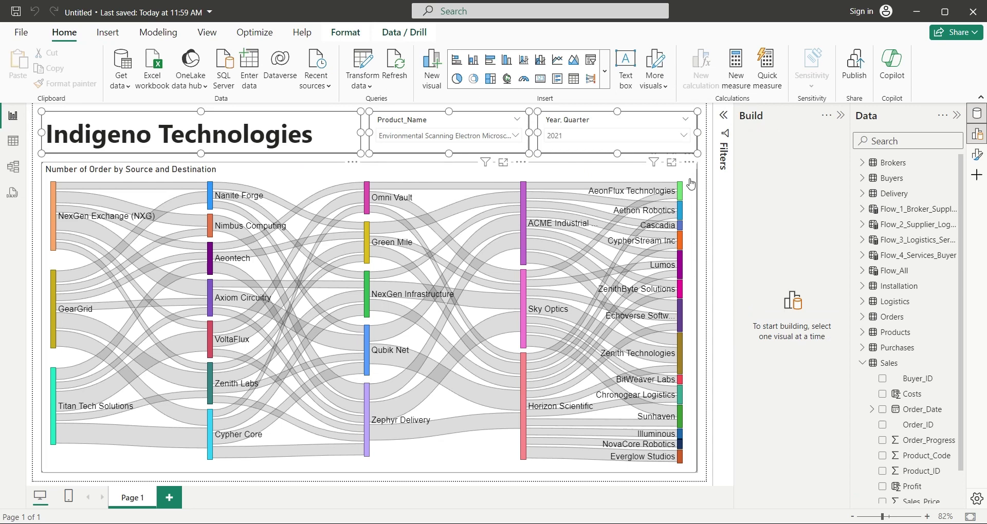
{"action": "key", "text": "ctrl+c"}
{"action": "left_click", "coordinate": [169, 498]}
{"action": "key", "text": "ctrl+v"}
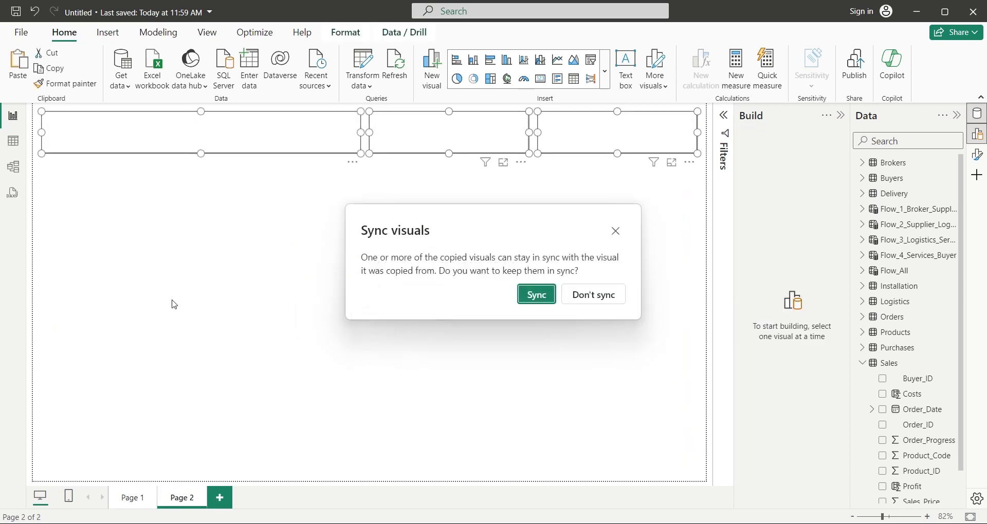
{"action": "left_click", "coordinate": [537, 296]}
{"action": "left_click", "coordinate": [538, 325]}
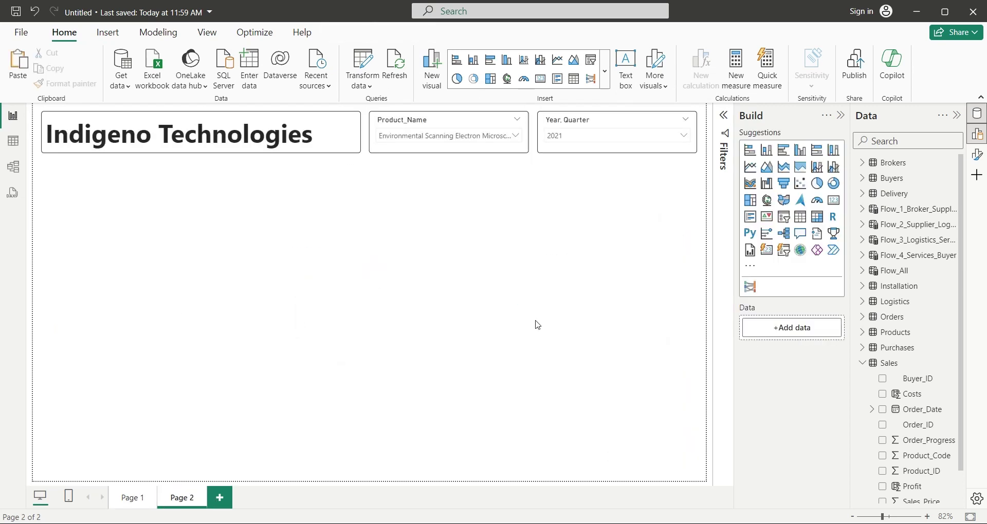
Narrow the Product_Name and Year, Quarter slicers and place them side by side.
{"action": "left_click", "coordinate": [527, 135]}
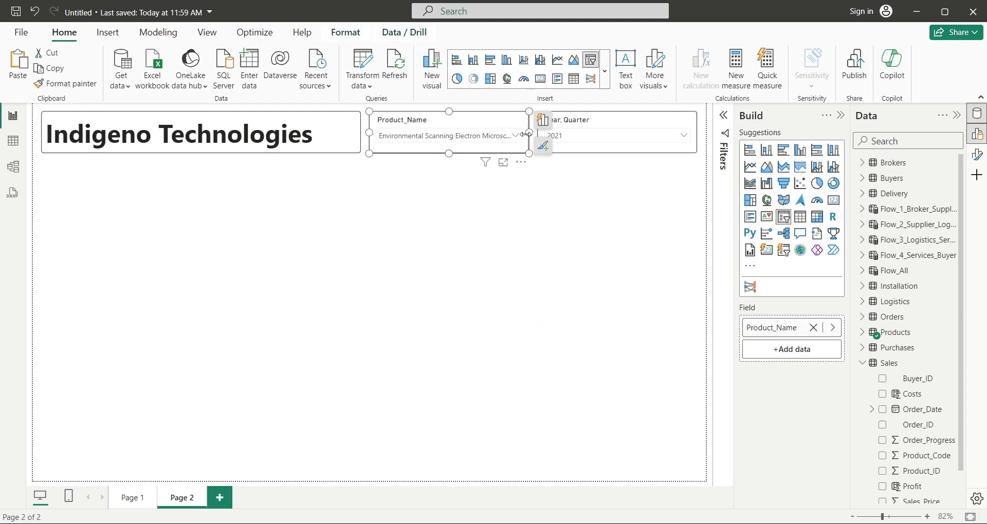
{"action": "left_click_drag", "start_coordinate": [527, 135], "coordinate": [502, 134]}
{"action": "left_click_drag", "start_coordinate": [564, 155], "coordinate": [540, 155]}
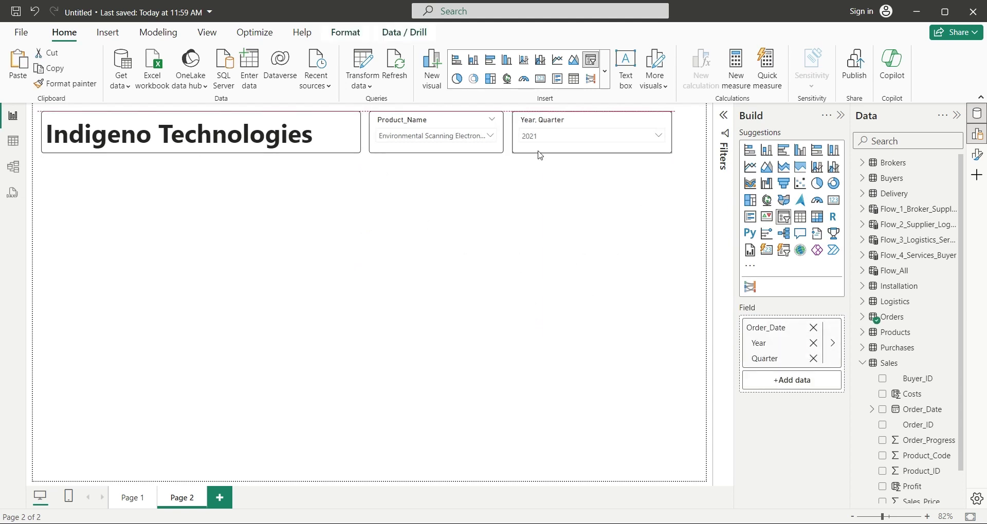
{"action": "left_click_drag", "start_coordinate": [673, 132], "coordinate": [631, 132]}
{"action": "left_click", "coordinate": [601, 164]}
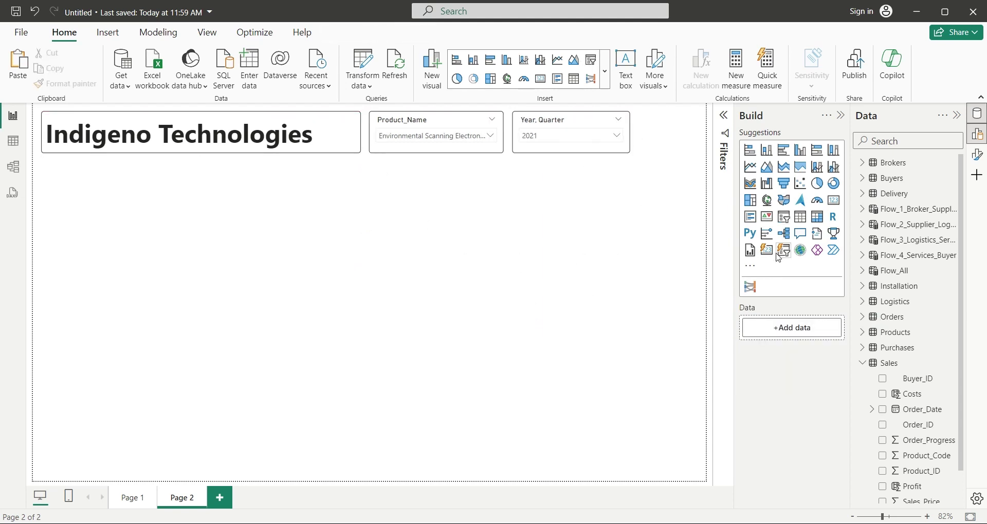
Insert a Card visual showing the Sum of Profit.
{"action": "left_click", "coordinate": [817, 217]}
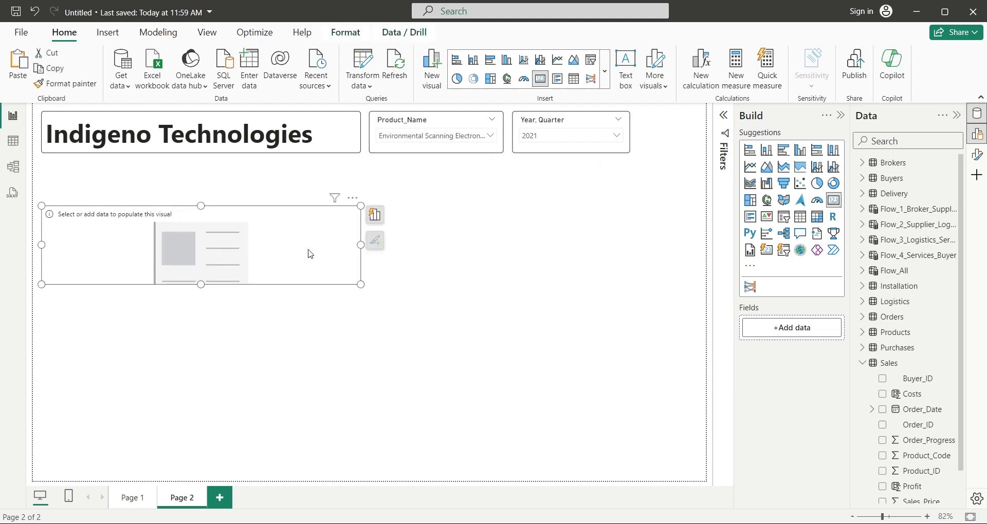
{"action": "scroll", "coordinate": [918, 424], "scroll_direction": "down", "scroll_amount": 2}
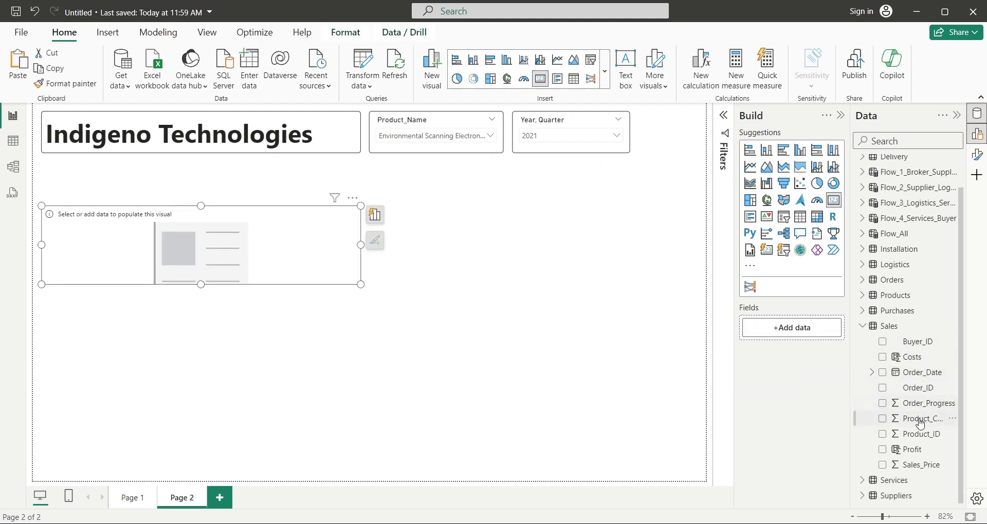
{"action": "mouse_move", "coordinate": [844, 430]}
{"action": "left_mouse_down"}
{"action": "mouse_move", "coordinate": [313, 272]}
{"action": "mouse_move", "coordinate": [632, 173]}
{"action": "left_mouse_up"}
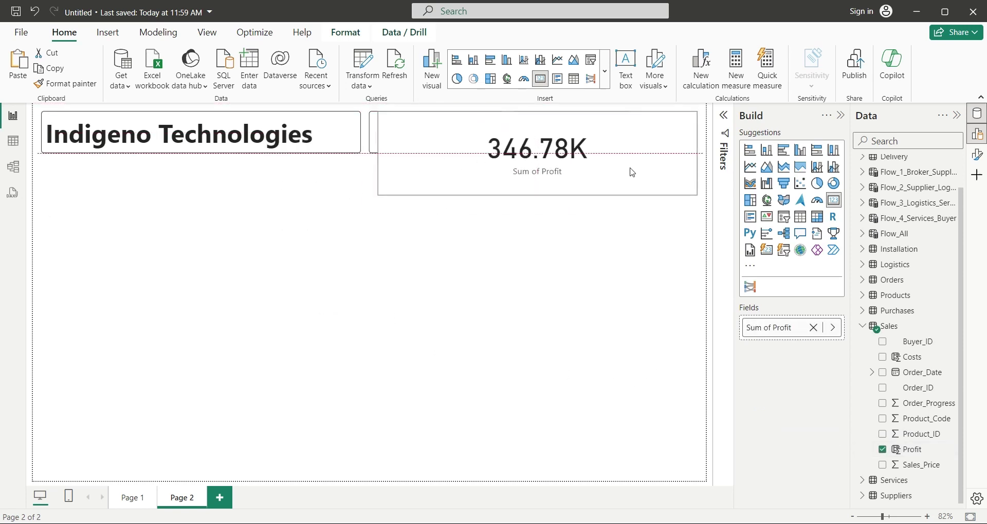
Resize the Profit card beside the slicers so 346.78K displays fully.
{"action": "left_click_drag", "start_coordinate": [377, 154], "coordinate": [614, 154]}
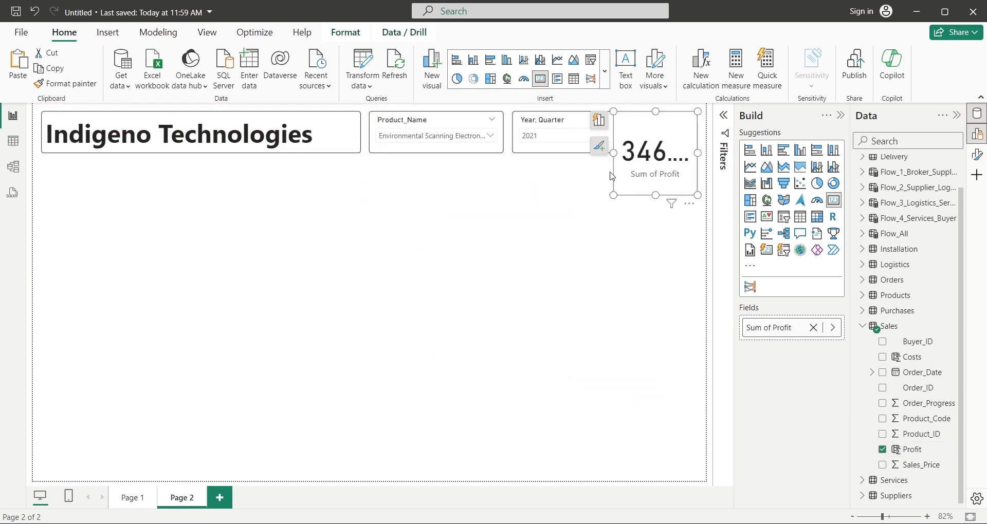
{"action": "double_click", "coordinate": [646, 153]}
{"action": "left_click", "coordinate": [671, 194]}
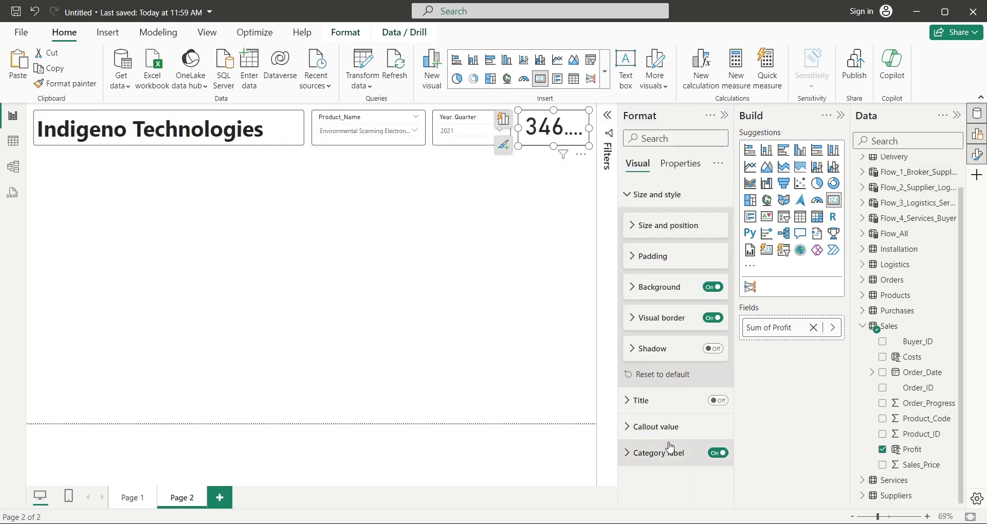
{"action": "left_click", "coordinate": [664, 425]}
{"action": "mouse_move", "coordinate": [518, 129]}
{"action": "left_mouse_down"}
{"action": "mouse_move", "coordinate": [414, 144]}
{"action": "mouse_move", "coordinate": [373, 119]}
{"action": "left_mouse_up"}
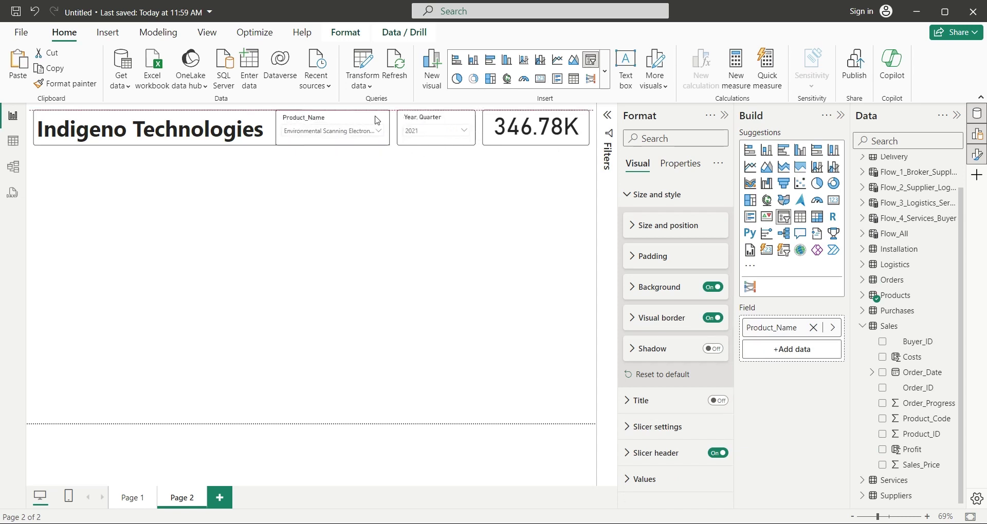
{"action": "left_click", "coordinate": [273, 136]}
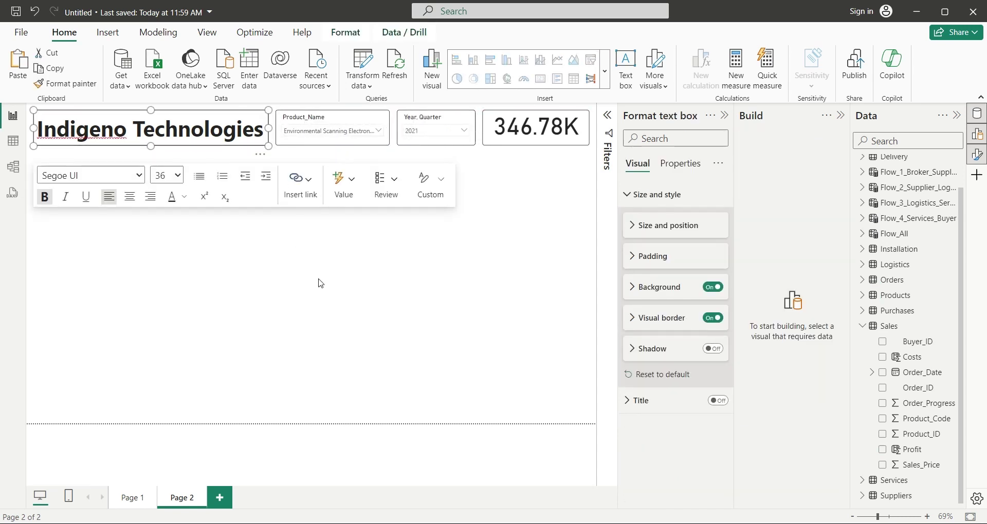
{"action": "left_click", "coordinate": [357, 320]}
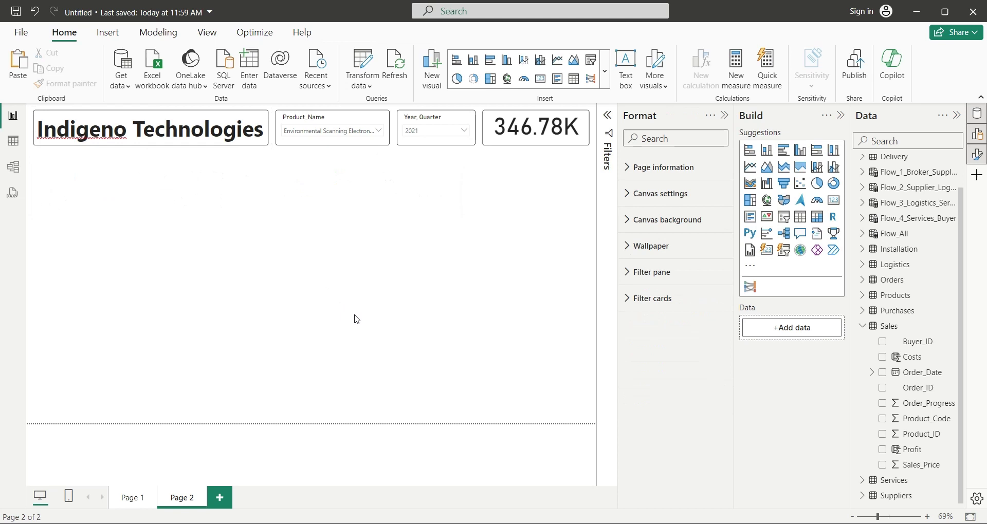
Create a slicer from the Brokers table's Broker field.
{"action": "left_click", "coordinate": [893, 317]}
{"action": "left_click", "coordinate": [864, 318]}
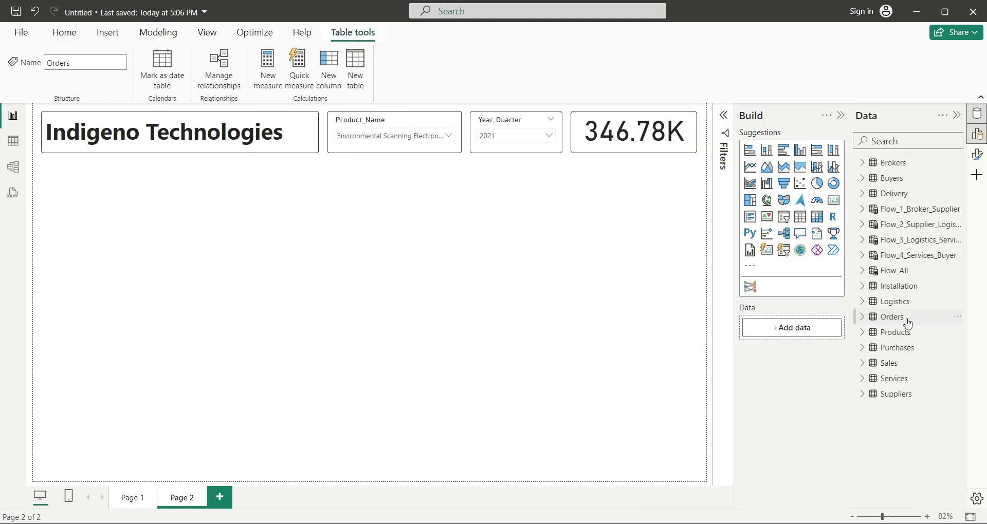
{"action": "left_click", "coordinate": [864, 163]}
{"action": "left_click", "coordinate": [925, 180]}
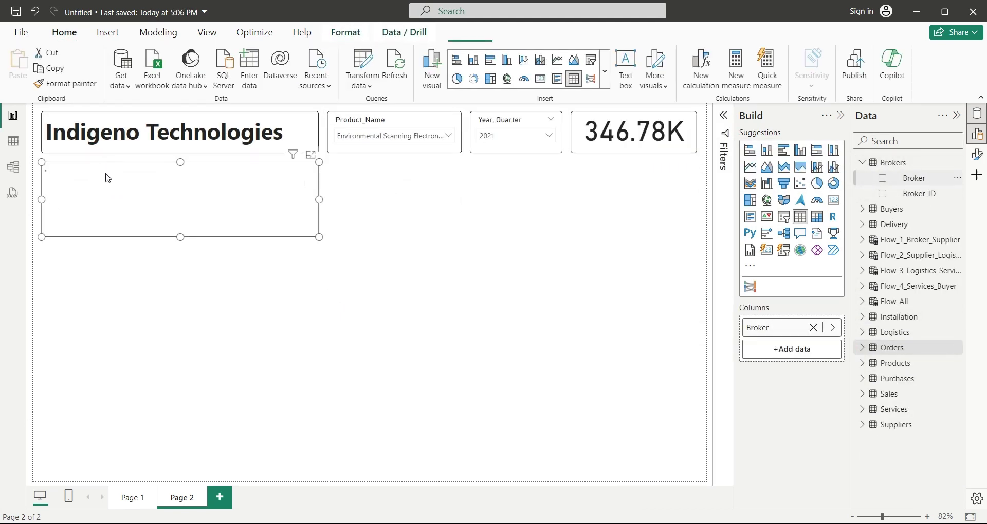
{"action": "left_click", "coordinate": [783, 216]}
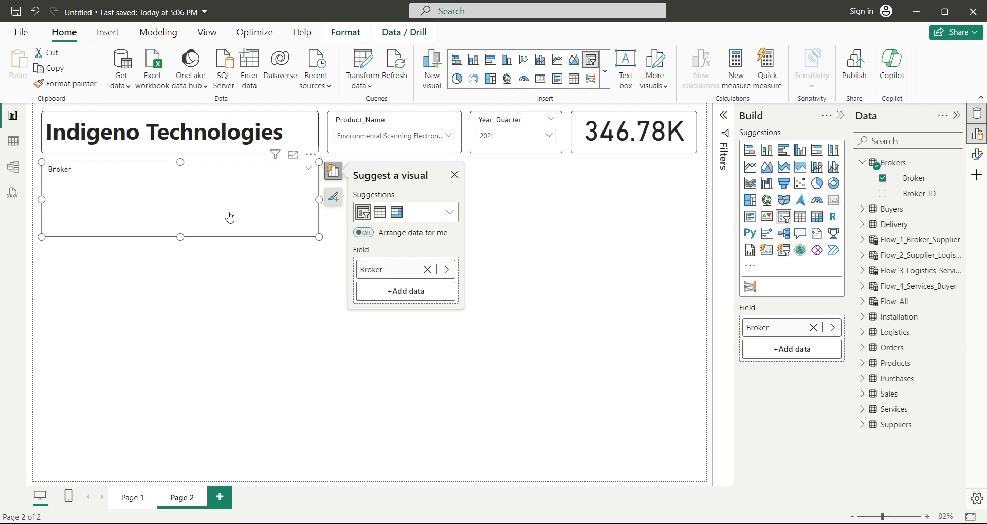
Give the Broker slicer a border, rounded corners and a width of 240.
{"action": "left_click_drag", "start_coordinate": [318, 237], "coordinate": [171, 247]}
{"action": "left_click", "coordinate": [184, 204]}
{"action": "left_click", "coordinate": [655, 207]}
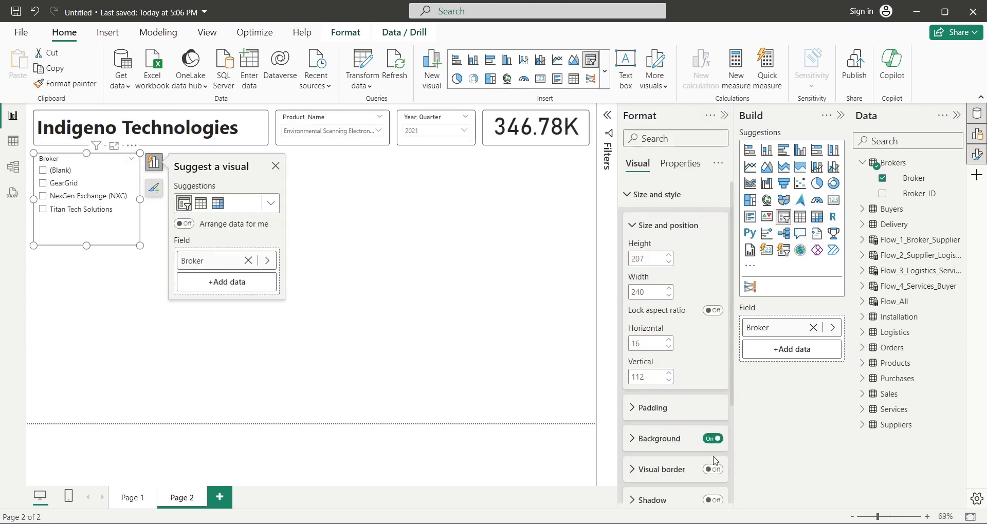
{"action": "scroll", "coordinate": [674, 360], "scroll_direction": "down", "scroll_amount": 3}
{"action": "left_click", "coordinate": [643, 317]}
{"action": "left_click_drag", "start_coordinate": [638, 396], "coordinate": [668, 397]}
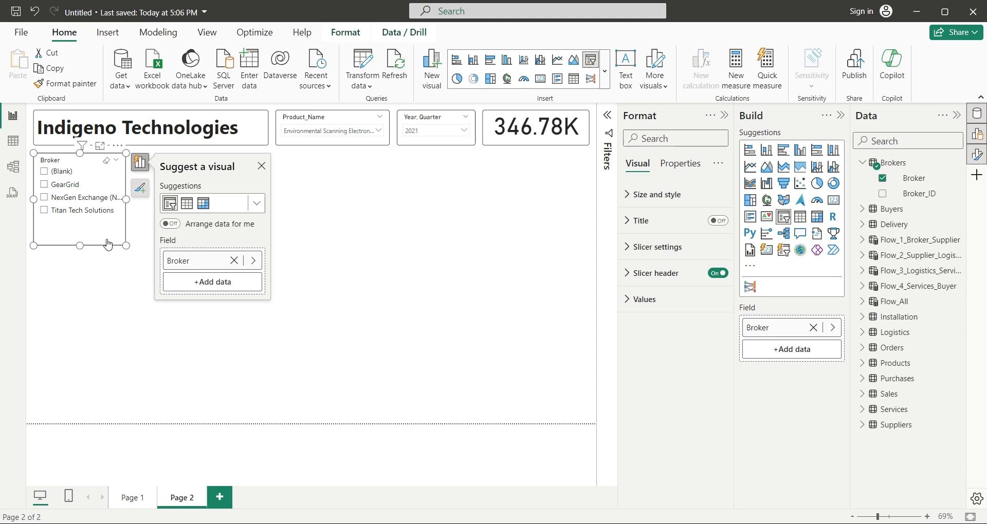
{"action": "left_click", "coordinate": [657, 194]}
{"action": "left_click", "coordinate": [668, 225]}
{"action": "left_click", "coordinate": [669, 289]}
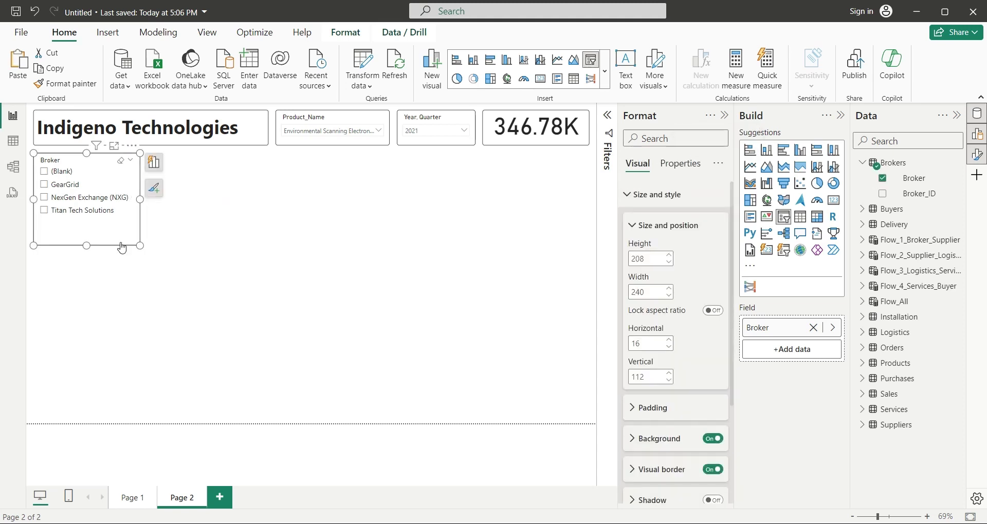
Duplicate the Broker slicer and place the copy to its right.
{"action": "key", "text": "ctrl+c"}
{"action": "key", "text": "ctrl+v"}
{"action": "left_click_drag", "start_coordinate": [122, 248], "coordinate": [243, 255]}
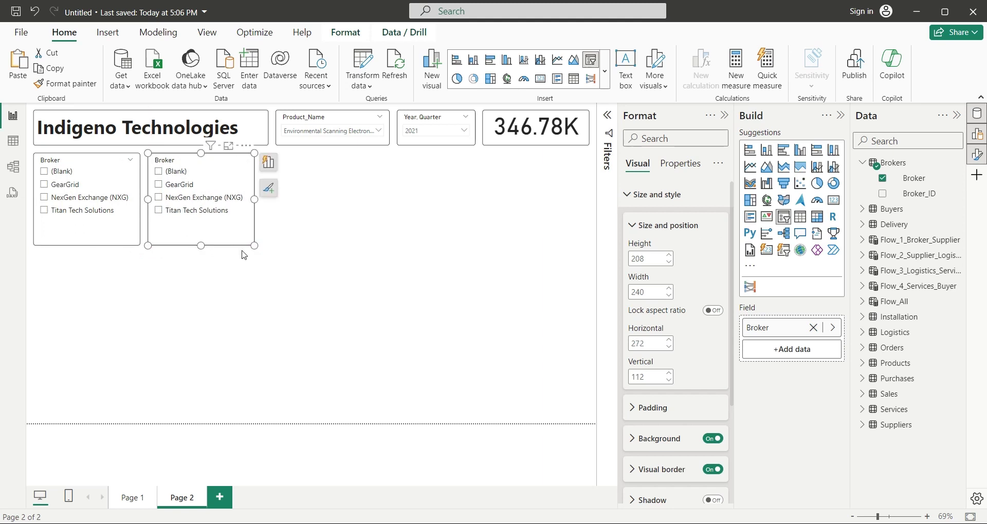
{"action": "left_click", "coordinate": [864, 164]}
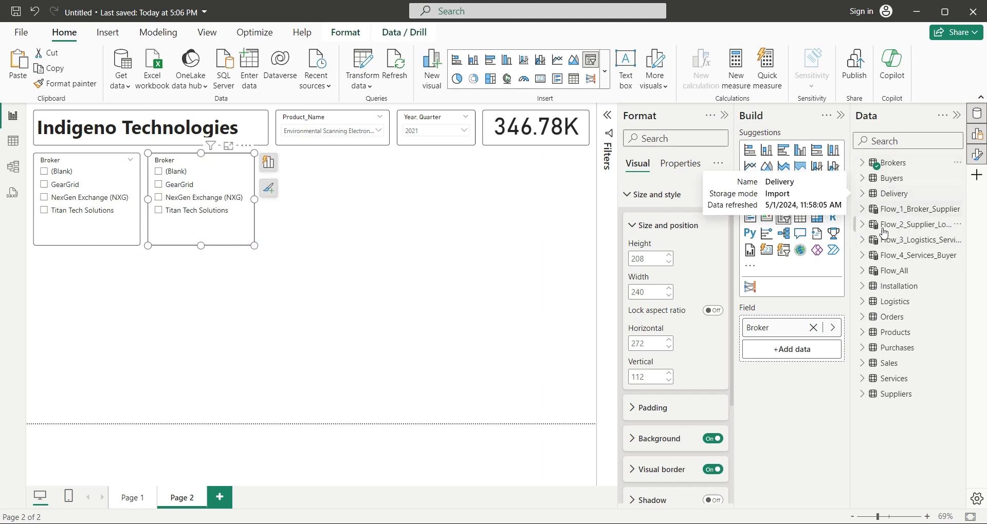
Switch the copied slicer to Supplier and make a further copy showing Services_Partner.
{"action": "left_click", "coordinate": [862, 393]}
{"action": "mouse_move", "coordinate": [917, 410]}
{"action": "left_mouse_down"}
{"action": "mouse_move", "coordinate": [841, 354]}
{"action": "mouse_move", "coordinate": [792, 349]}
{"action": "left_mouse_up"}
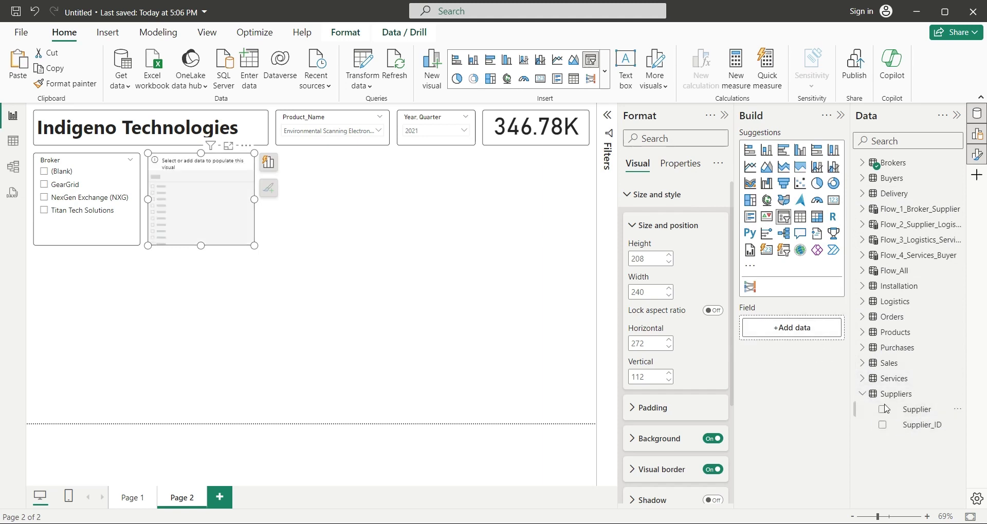
{"action": "left_click_drag", "start_coordinate": [254, 245], "coordinate": [363, 249]}
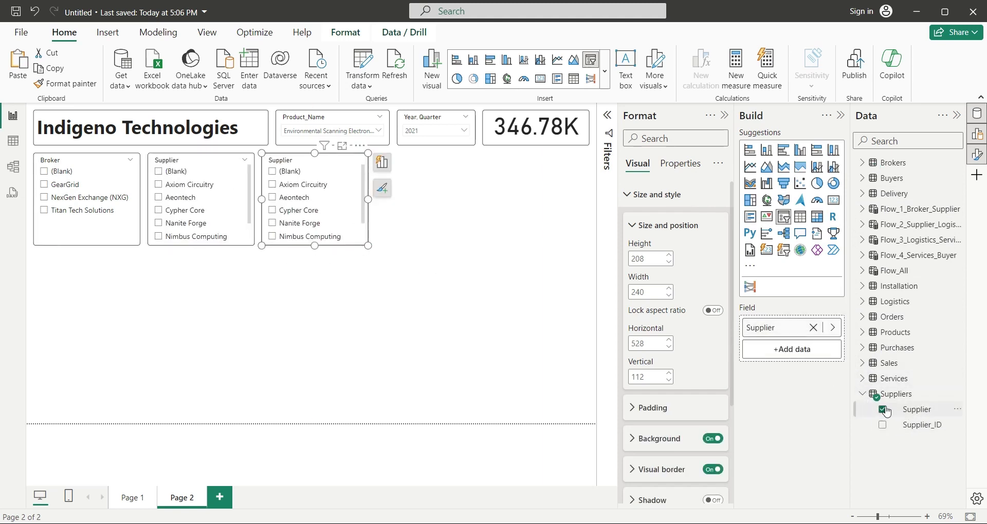
{"action": "left_click", "coordinate": [813, 327]}
{"action": "left_click", "coordinate": [862, 394]}
{"action": "left_click_drag", "start_coordinate": [946, 424], "coordinate": [811, 342]}
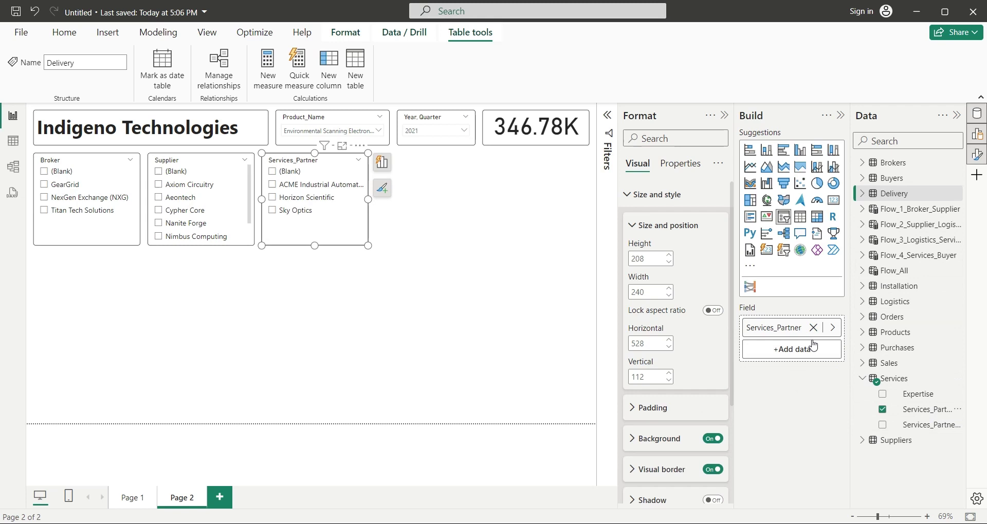
Add a Logistics_Partner slicer and reorder so it precedes Services_Partner.
{"action": "key", "text": "ctrl+c"}
{"action": "key", "text": "ctrl+v"}
{"action": "left_click", "coordinate": [831, 328]}
{"action": "left_click", "coordinate": [898, 285]}
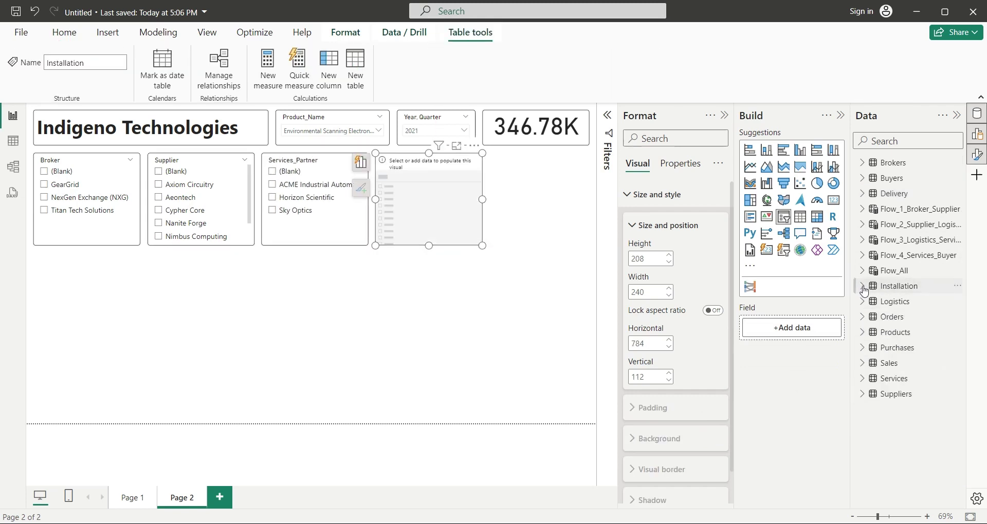
{"action": "left_click", "coordinate": [863, 301]}
{"action": "left_click_drag", "start_coordinate": [940, 330], "coordinate": [429, 206]}
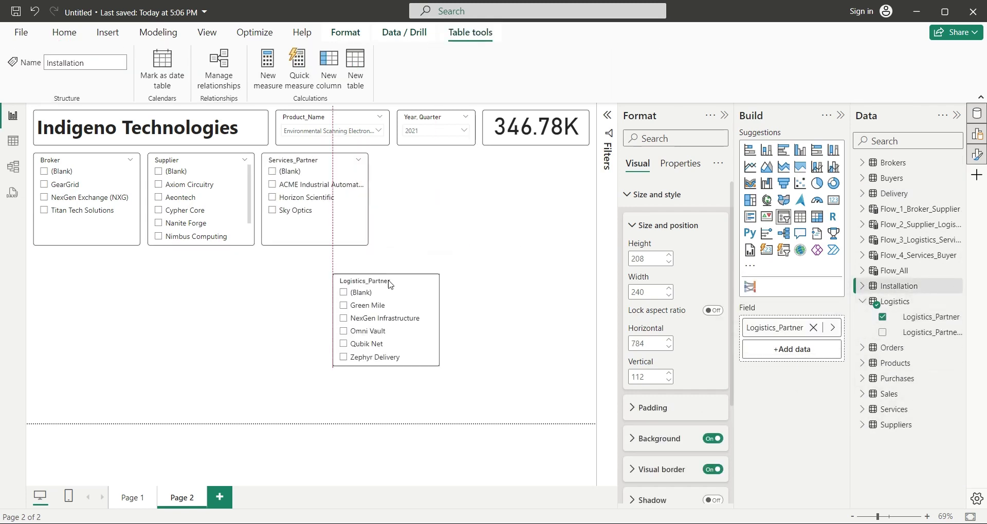
{"action": "left_click_drag", "start_coordinate": [309, 201], "coordinate": [422, 200]}
{"action": "left_click_drag", "start_coordinate": [288, 309], "coordinate": [314, 200]}
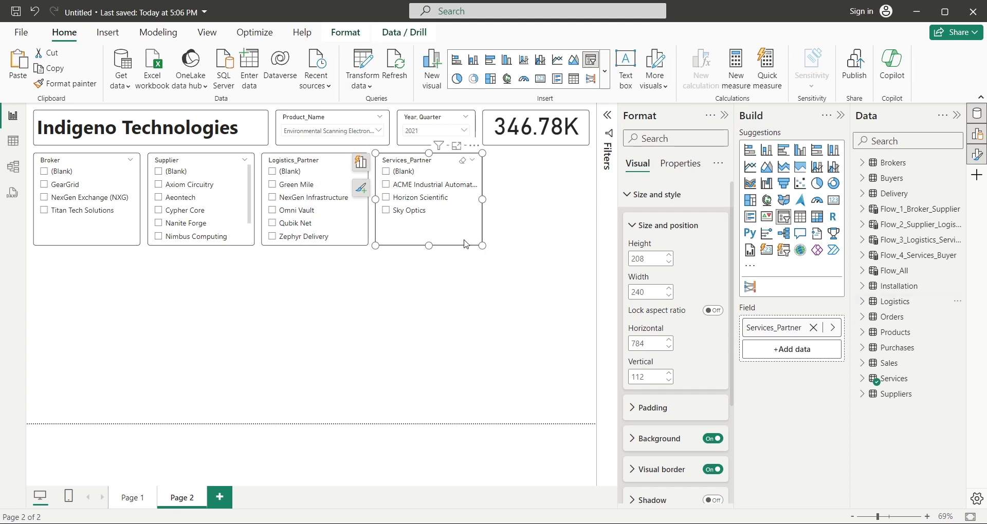
Add a fifth slicer copy showing the Buyers table's Buyer field.
{"action": "key", "text": "ctrl+c"}
{"action": "key", "text": "ctrl+v"}
{"action": "left_click", "coordinate": [813, 328]}
{"action": "left_click", "coordinate": [892, 178]}
{"action": "left_click", "coordinate": [863, 178]}
{"action": "left_click_drag", "start_coordinate": [912, 194], "coordinate": [792, 327]}
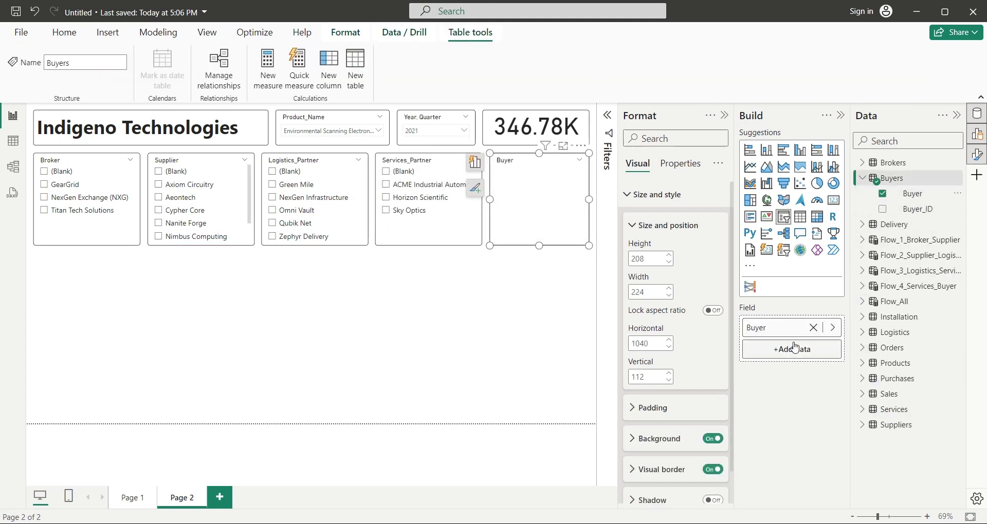
Lengthen the Logistics_Partner, Services_Partner and Buyer slicers to match Supplier's height.
{"action": "left_click", "coordinate": [154, 242]}
{"action": "left_click_drag", "start_coordinate": [315, 245], "coordinate": [315, 274]}
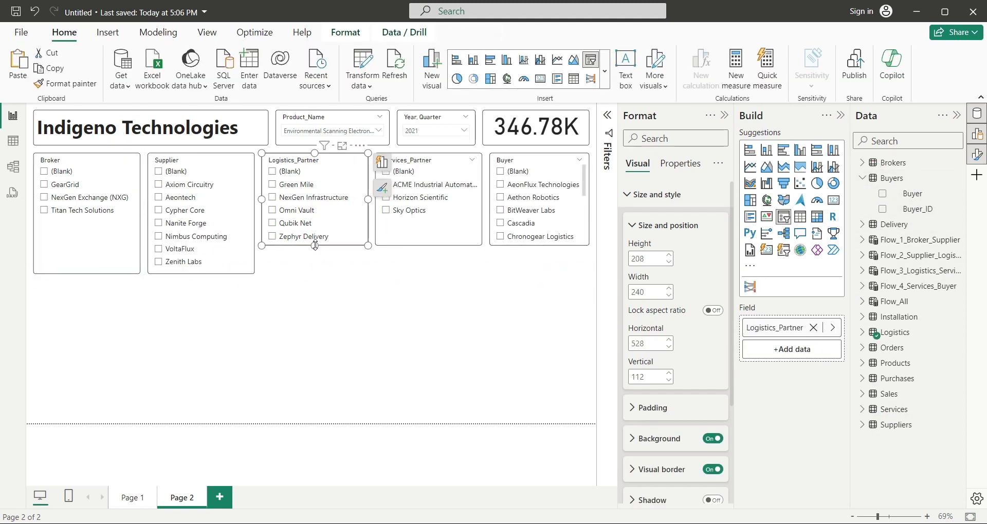
{"action": "left_click_drag", "start_coordinate": [429, 245], "coordinate": [429, 274]}
{"action": "left_click_drag", "start_coordinate": [540, 245], "coordinate": [540, 274]}
Add a short gauge below the Broker slicer with Order_Progress as its value.
{"action": "left_click", "coordinate": [591, 309]}
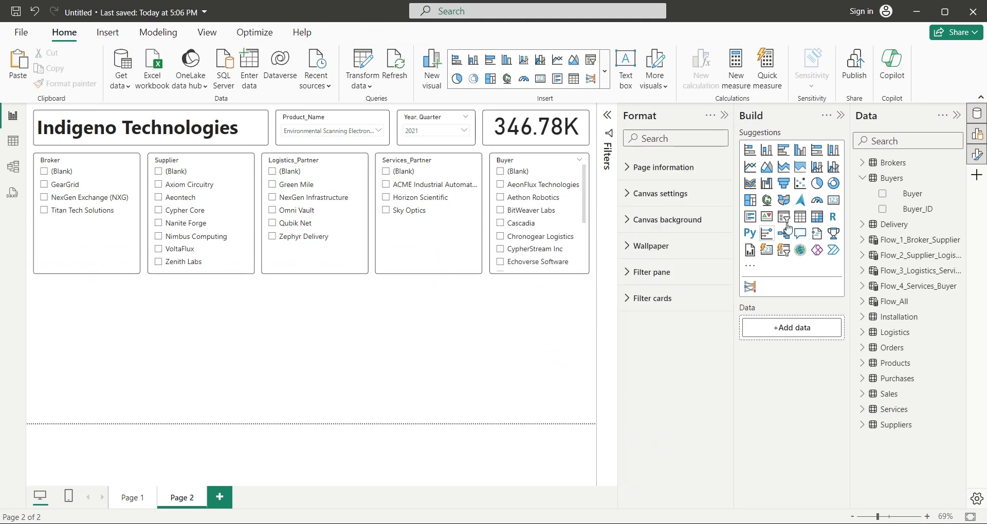
{"action": "left_click", "coordinate": [817, 200]}
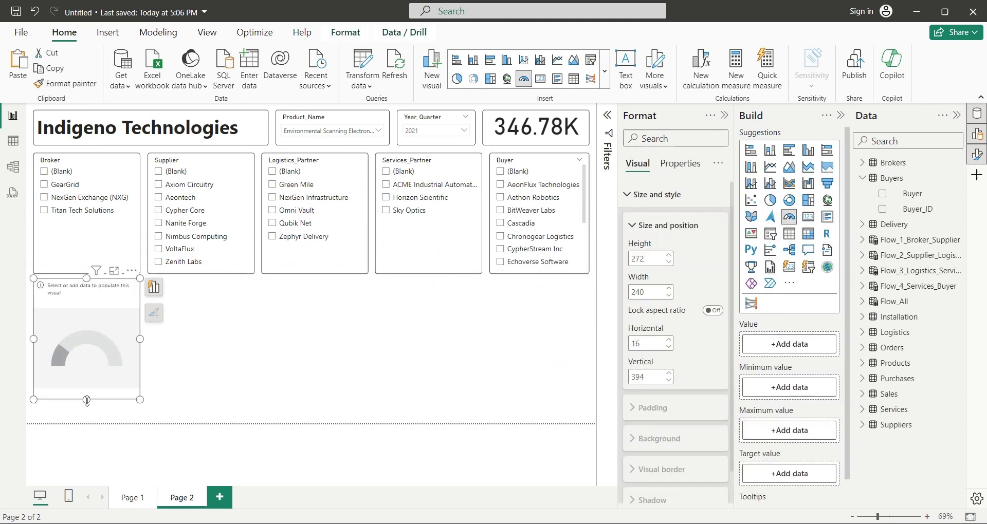
{"action": "left_click_drag", "start_coordinate": [87, 400], "coordinate": [99, 340]}
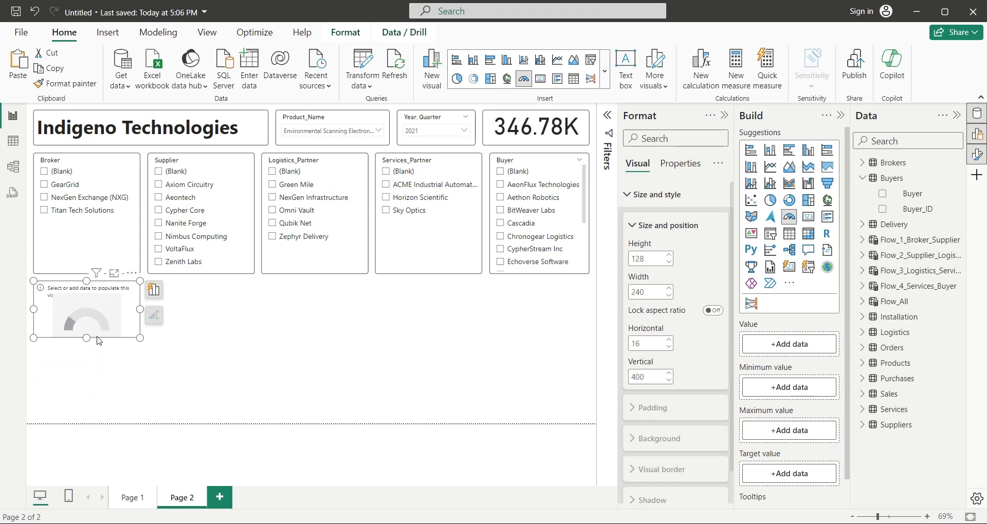
{"action": "left_click", "coordinate": [862, 178]}
{"action": "left_click", "coordinate": [864, 317]}
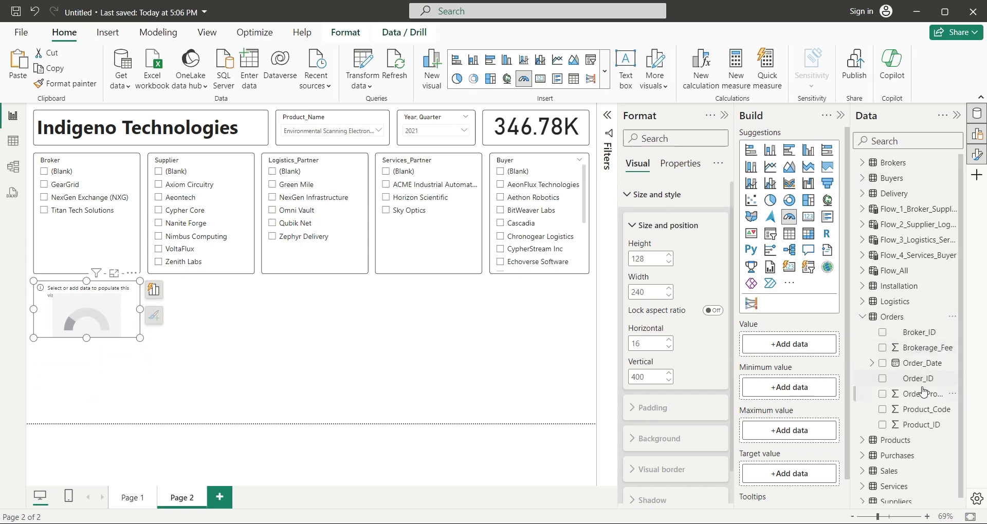
{"action": "left_click_drag", "start_coordinate": [920, 394], "coordinate": [786, 344]}
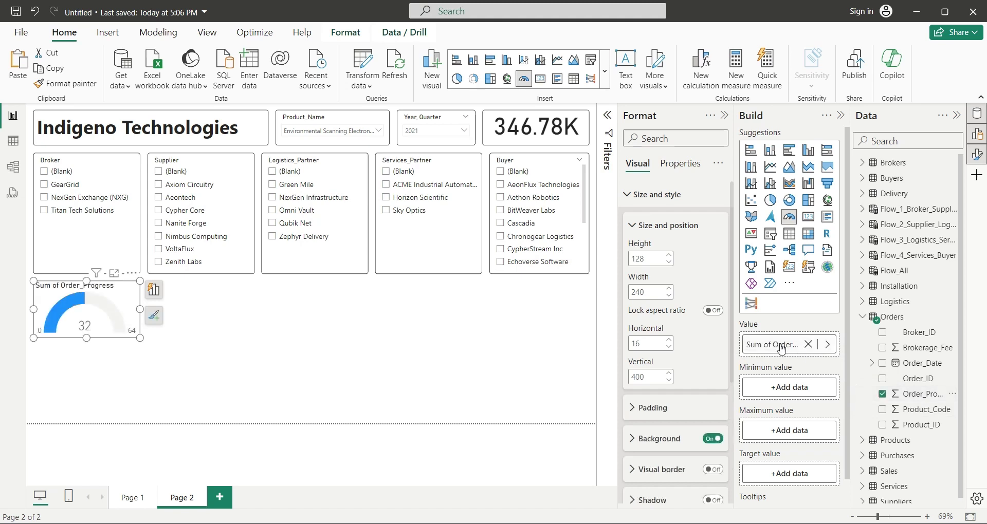
Average the gauge value, rename it Order Progress, and add a rounded visual border.
{"action": "left_click", "coordinate": [826, 345]}
{"action": "left_click", "coordinate": [890, 379]}
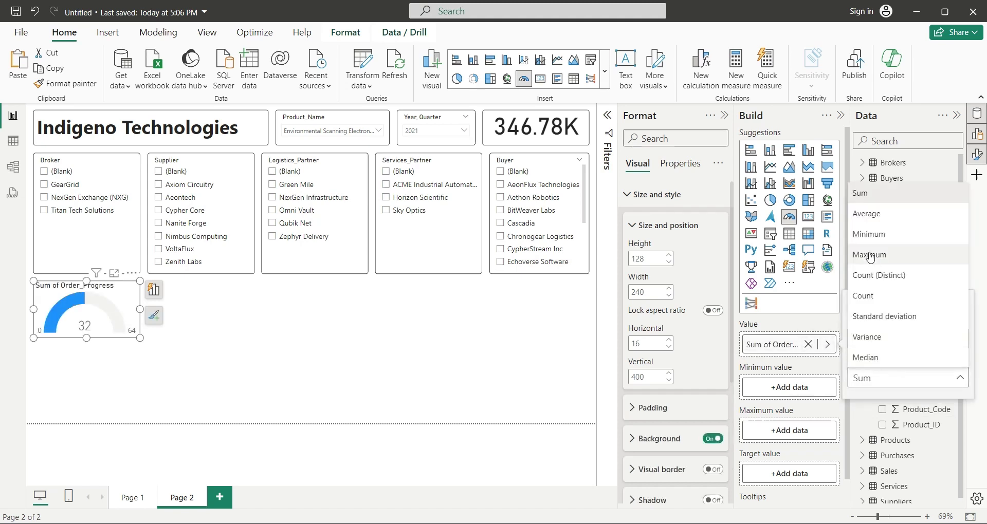
{"action": "left_click", "coordinate": [884, 211]}
{"action": "key", "text": "Home"}
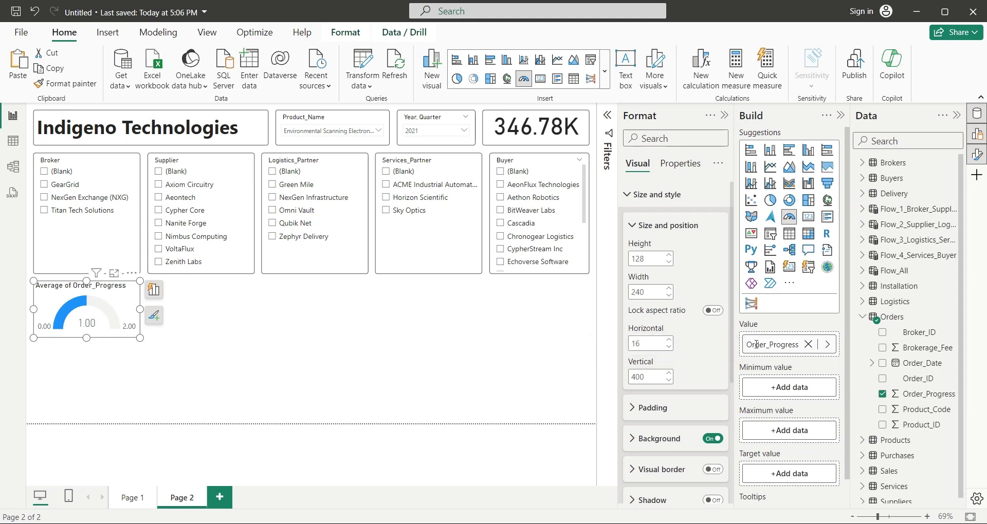
{"action": "key", "text": "Return"}
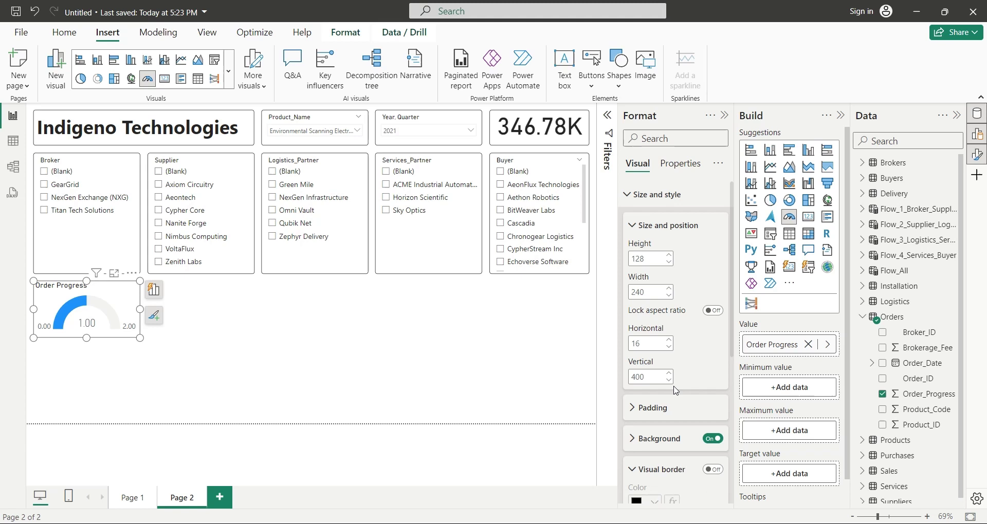
{"action": "left_click", "coordinate": [669, 470]}
{"action": "left_click", "coordinate": [659, 441]}
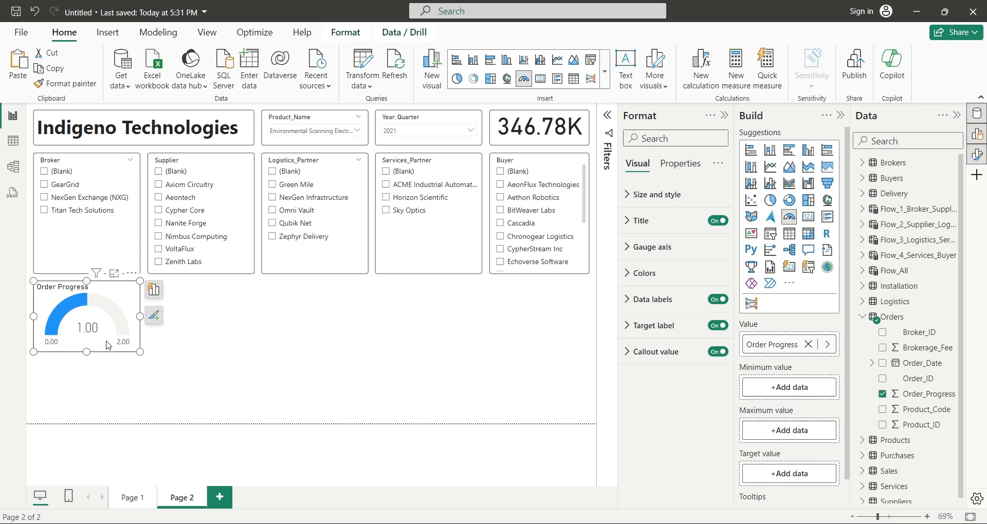
Enter data as a Static_Variables table with one column, Max, containing the value 1.
{"action": "left_click", "coordinate": [253, 88]}
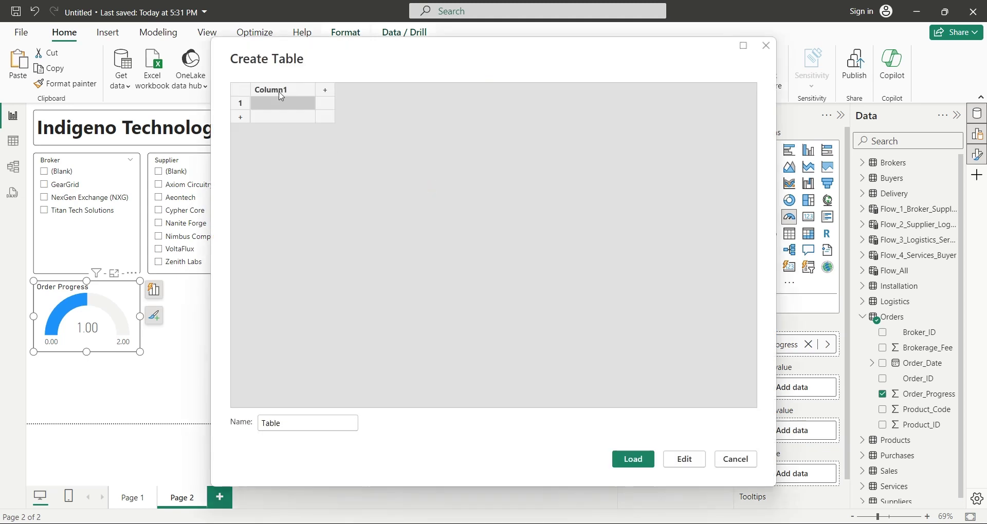
{"action": "double_click", "coordinate": [282, 96]}
{"action": "type", "text": "M"}
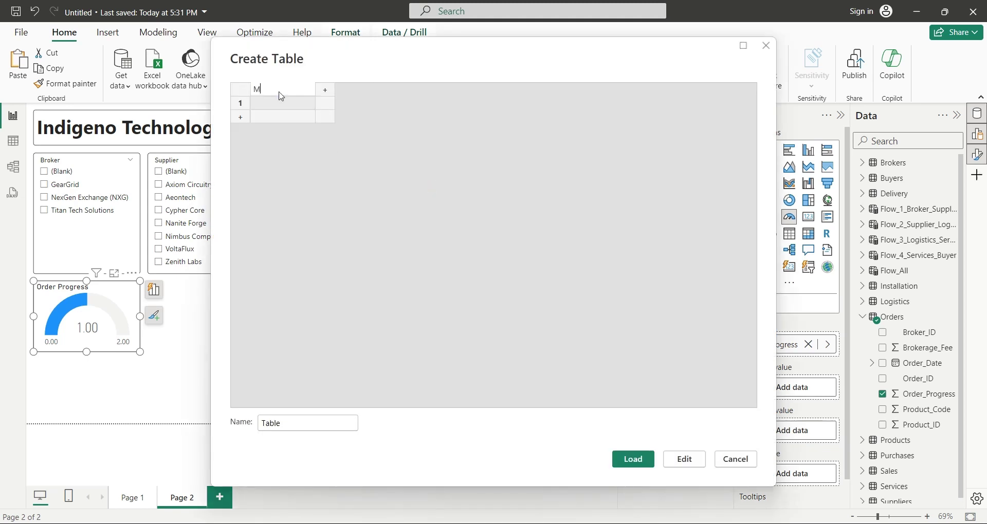
{"action": "type", "text": "ax"}
{"action": "key", "text": "Return"}
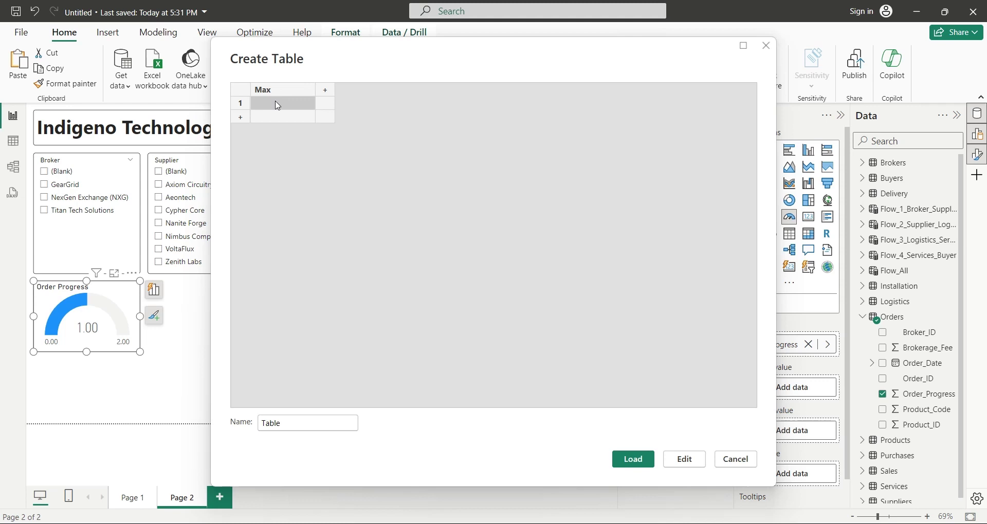
{"action": "left_click", "coordinate": [275, 109]}
{"action": "type", "text": "1"}
{"action": "key", "text": "Return"}
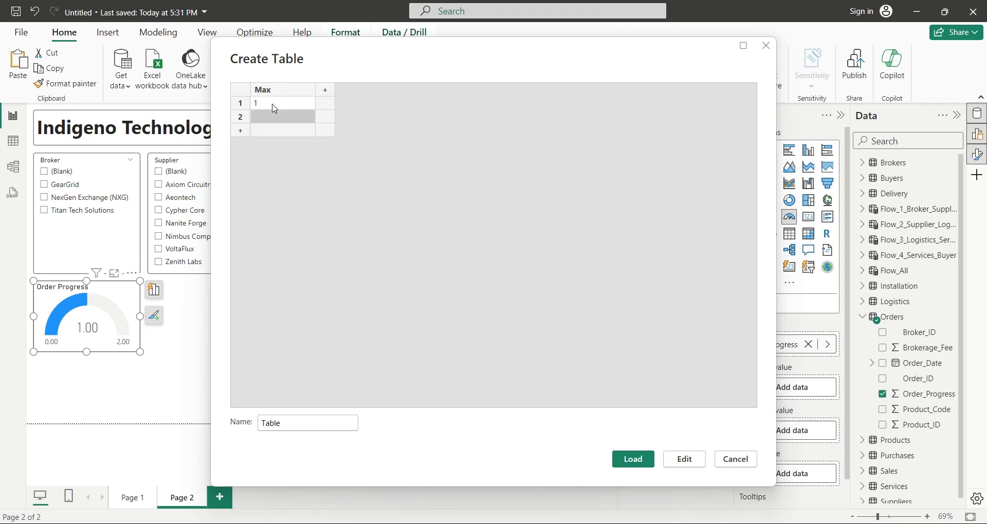
{"action": "left_click", "coordinate": [276, 109]}
{"action": "left_click", "coordinate": [273, 118]}
{"action": "key", "text": "Delete"}
{"action": "key", "text": "Tab"}
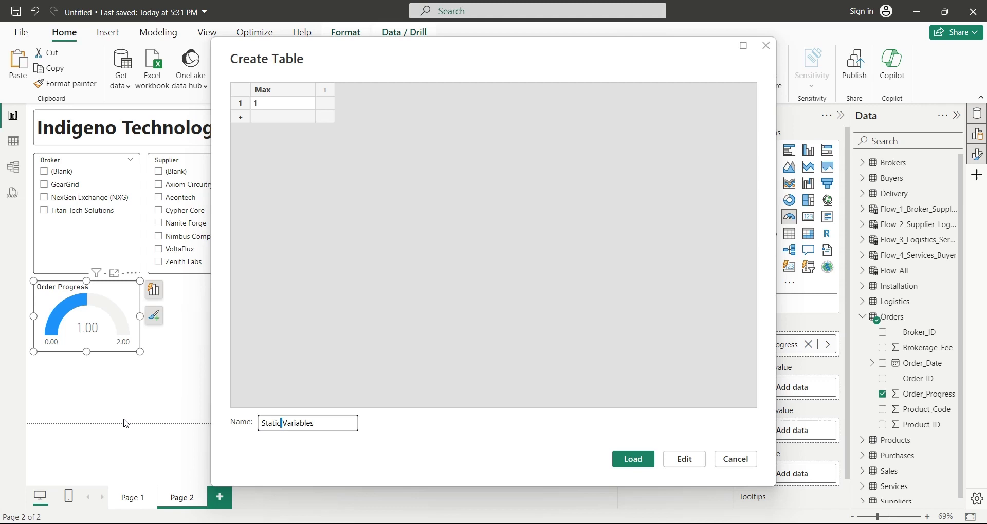
{"action": "key", "text": "Escape"}
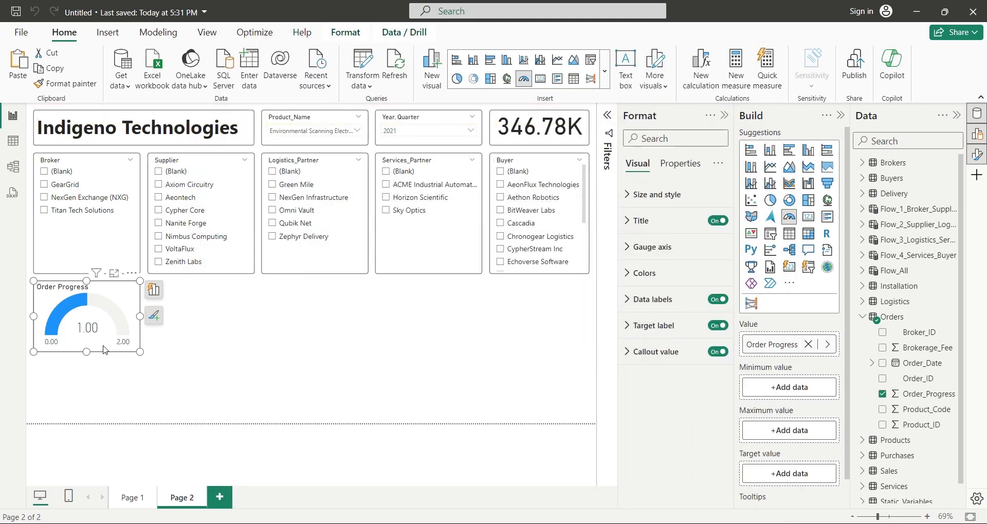
Set Static_Variables Max, renamed Max, as the gauge's maximum value, then duplicate the gauge.
{"action": "scroll", "coordinate": [926, 411], "scroll_direction": "down", "scroll_amount": 1}
{"action": "left_click", "coordinate": [862, 465]}
{"action": "mouse_move", "coordinate": [910, 480]}
{"action": "left_mouse_down"}
{"action": "mouse_move", "coordinate": [789, 387]}
{"action": "mouse_move", "coordinate": [771, 388]}
{"action": "left_mouse_up"}
{"action": "double_click", "coordinate": [771, 389]}
{"action": "key", "text": "BackSpace"}
{"action": "key", "text": "Return"}
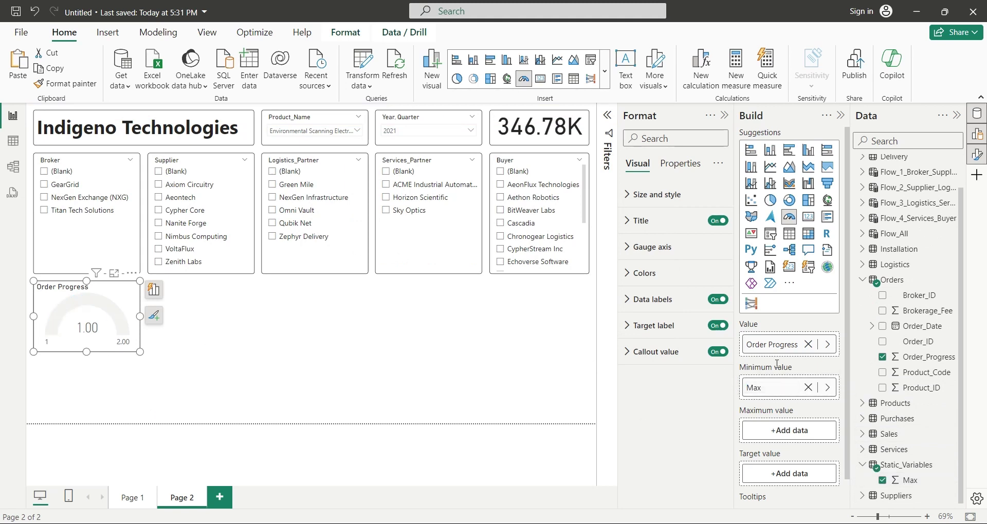
{"action": "left_click_drag", "start_coordinate": [771, 388], "coordinate": [789, 431]}
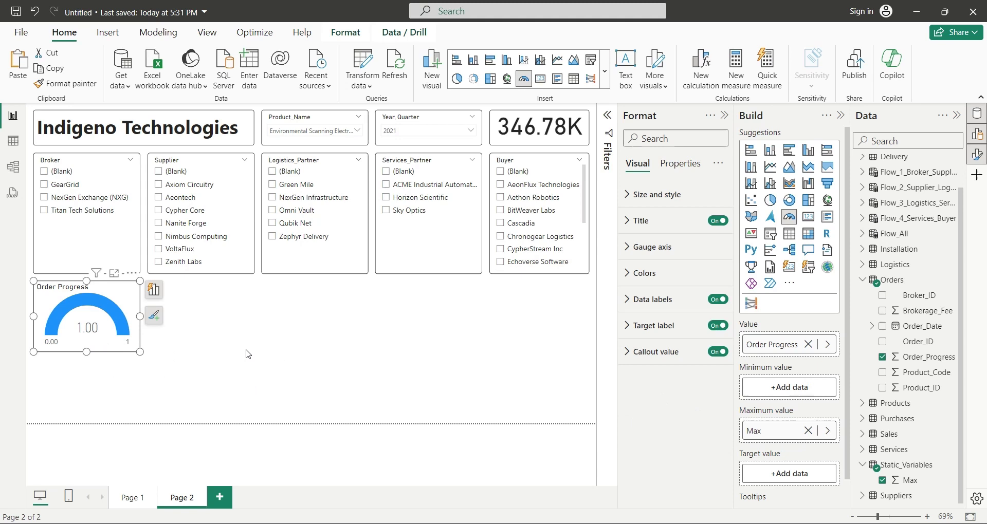
{"action": "key", "text": "ctrl+c"}
{"action": "key", "text": "ctrl+v"}
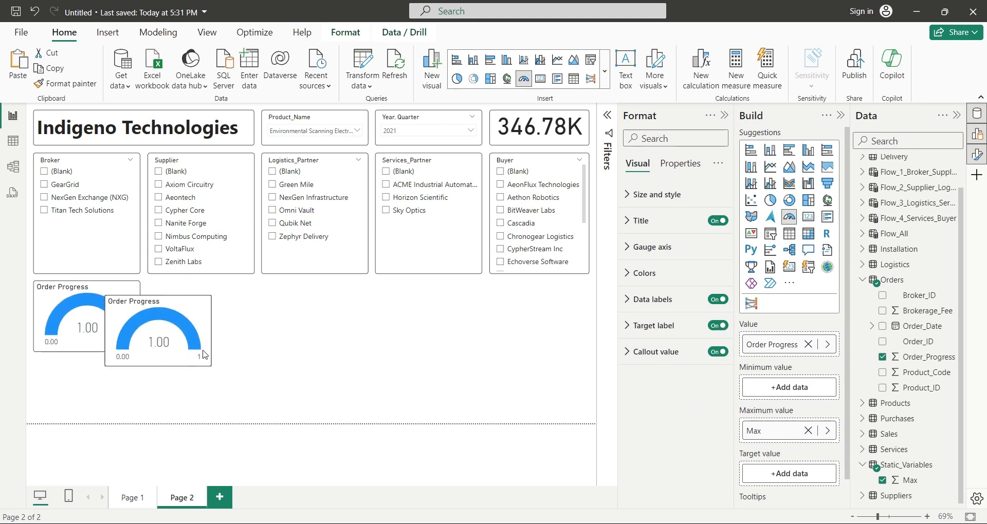
Replace the copied gauge's value with Purchase_Progress, keeping Sum aggregation.
{"action": "left_click", "coordinate": [810, 345]}
{"action": "left_click", "coordinate": [863, 279]}
{"action": "left_click", "coordinate": [862, 394]}
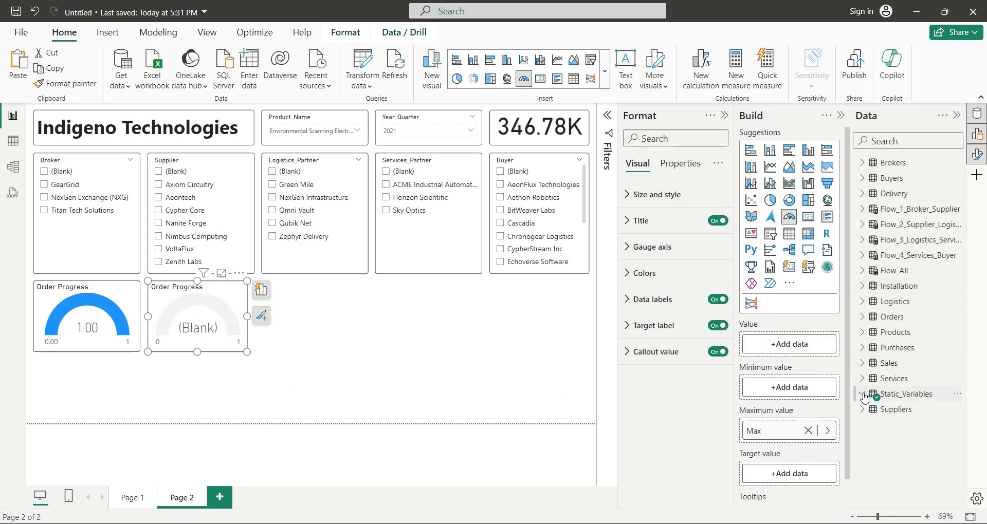
{"action": "left_click", "coordinate": [895, 348]}
{"action": "mouse_move", "coordinate": [926, 440]}
{"action": "left_mouse_down"}
{"action": "mouse_move", "coordinate": [815, 356]}
{"action": "mouse_move", "coordinate": [757, 345]}
{"action": "left_mouse_up"}
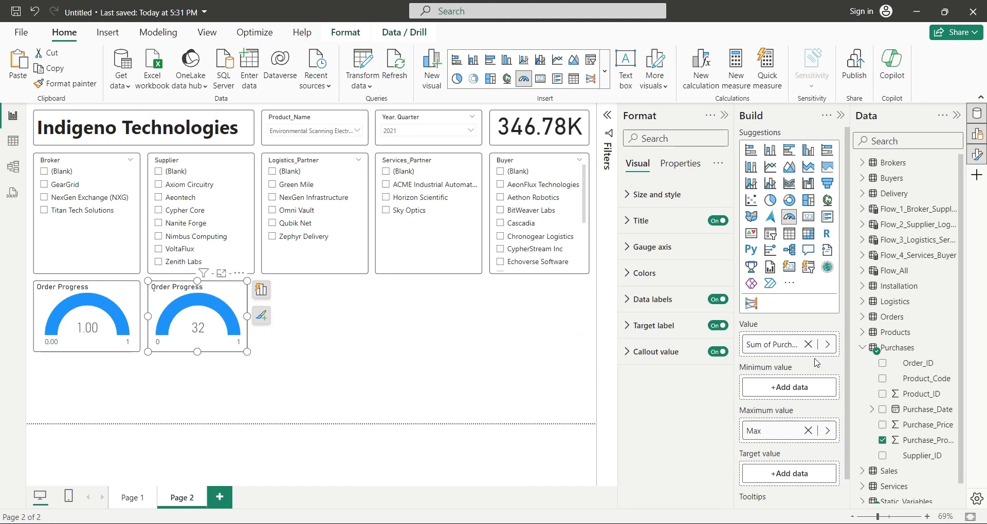
{"action": "left_click", "coordinate": [828, 351]}
{"action": "left_click", "coordinate": [905, 378]}
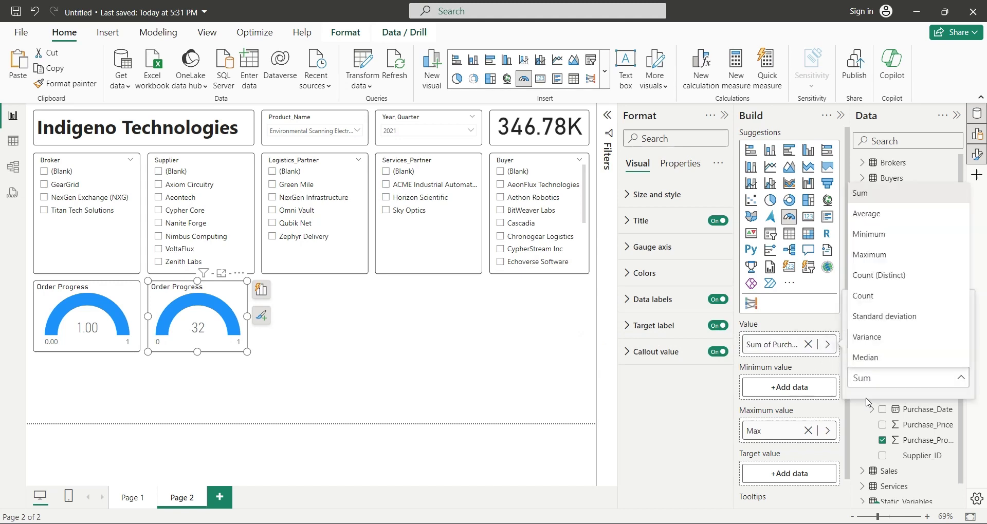
{"action": "left_click", "coordinate": [814, 329]}
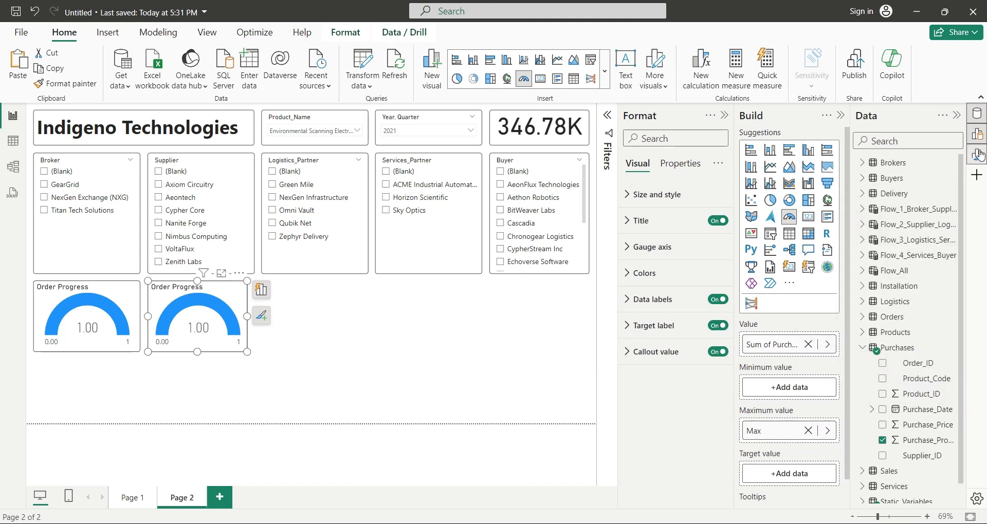
Retitle the second gauge 'Purchase Progress'.
{"action": "left_click", "coordinate": [678, 164]}
{"action": "left_click", "coordinate": [638, 163]}
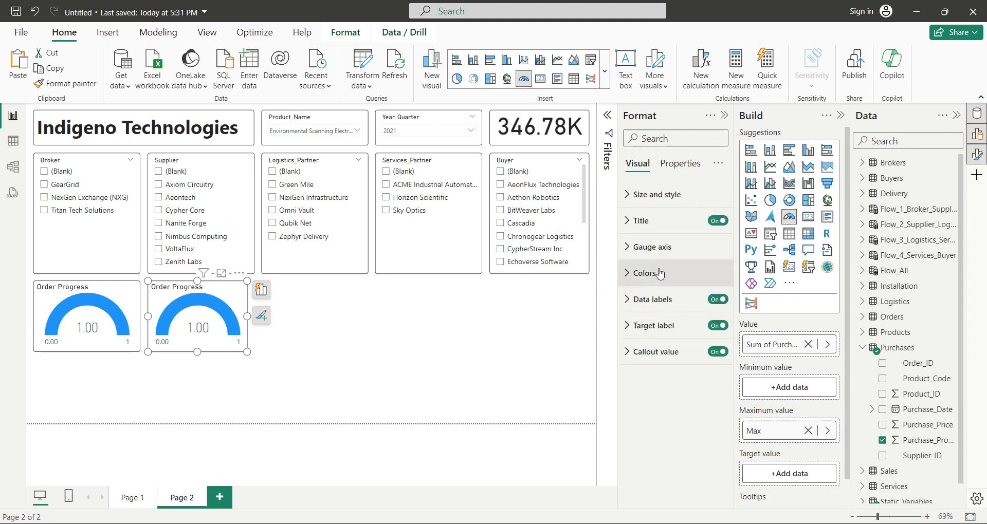
{"action": "left_click", "coordinate": [641, 220]}
{"action": "double_click", "coordinate": [643, 285]}
{"action": "type", "text": "Purchase Progress"}
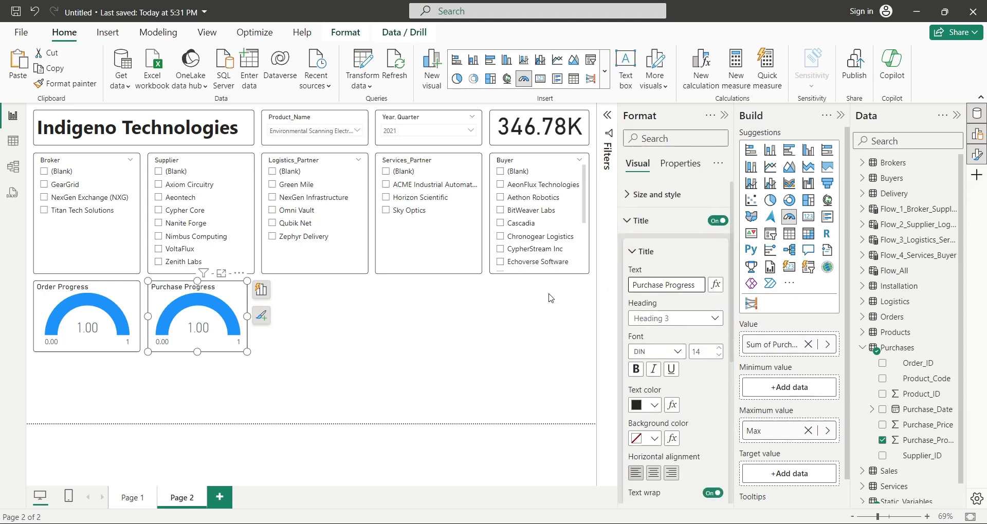
{"action": "left_click", "coordinate": [337, 358]}
Add a third gauge beside it showing Delivery_Progress, titled Delivery.
{"action": "key", "text": "ctrl+v"}
{"action": "left_click_drag", "start_coordinate": [288, 319], "coordinate": [315, 319]}
{"action": "left_click", "coordinate": [862, 348]}
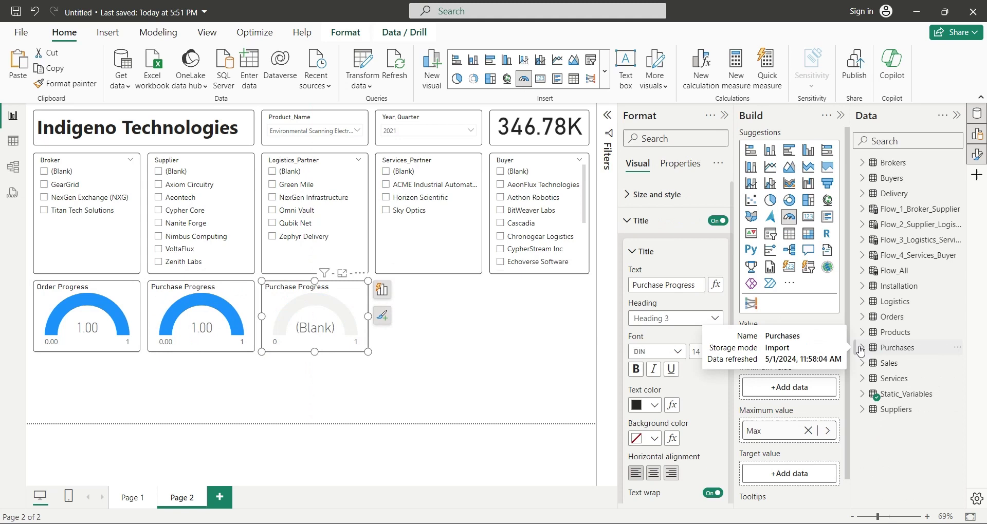
{"action": "left_click", "coordinate": [862, 194]}
{"action": "left_click", "coordinate": [883, 240]}
{"action": "type", "text": "Delivery"}
Add a fourth gauge showing installation progress, titled Installation, at the row's end.
{"action": "key", "text": "ctrl+c"}
{"action": "key", "text": "ctrl+v"}
{"action": "left_click", "coordinate": [862, 286]}
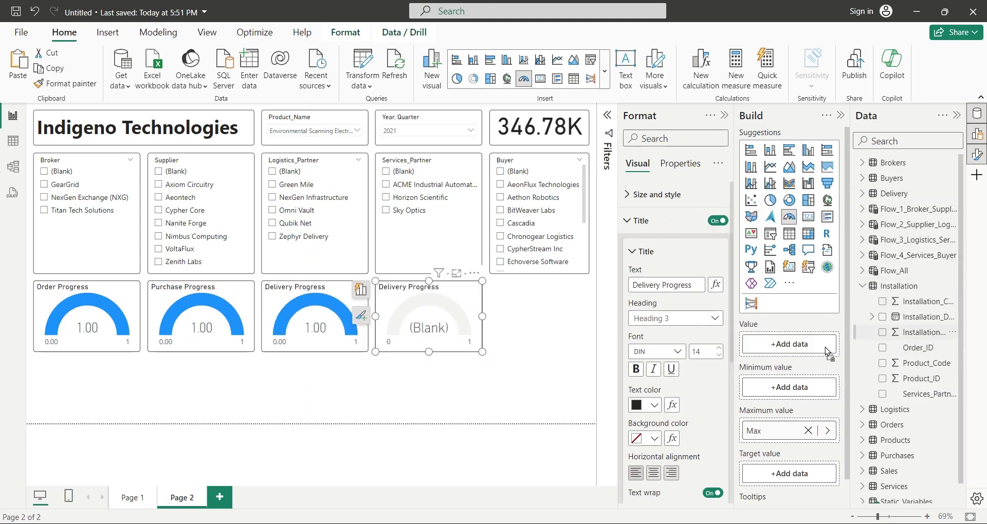
{"action": "left_click", "coordinate": [883, 332]}
{"action": "type", "text": "Installation"}
{"action": "left_click_drag", "start_coordinate": [488, 348], "coordinate": [597, 347]}
Add a fifth gauge showing Sales_Progress titled 'Sales Progress', then insert a new visual below.
{"action": "left_click", "coordinate": [863, 286]}
{"action": "left_click", "coordinate": [863, 363]}
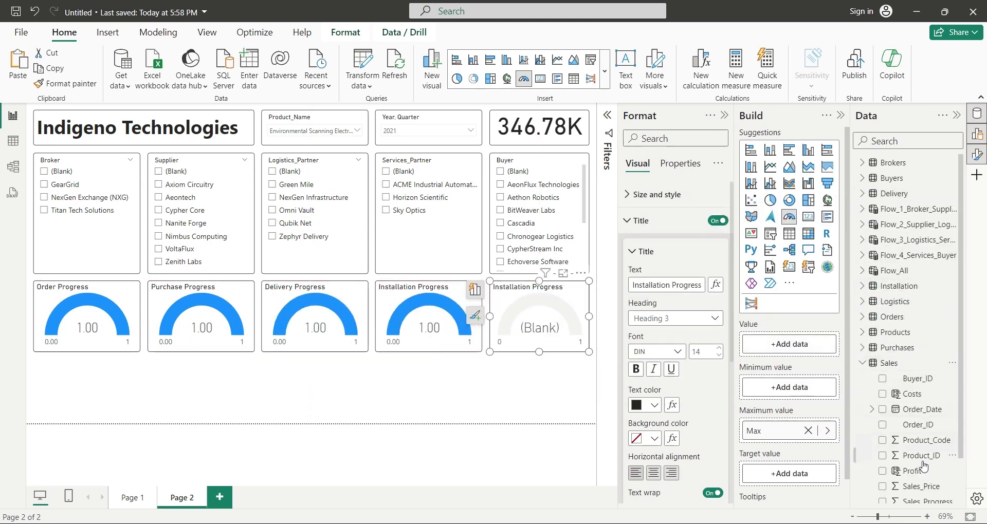
{"action": "scroll", "coordinate": [905, 391], "scroll_direction": "down", "scroll_amount": 1}
{"action": "left_click", "coordinate": [883, 449]}
{"action": "triple_click", "coordinate": [666, 285]}
{"action": "type", "text": "Sales Progress"}
{"action": "left_click", "coordinate": [514, 391]}
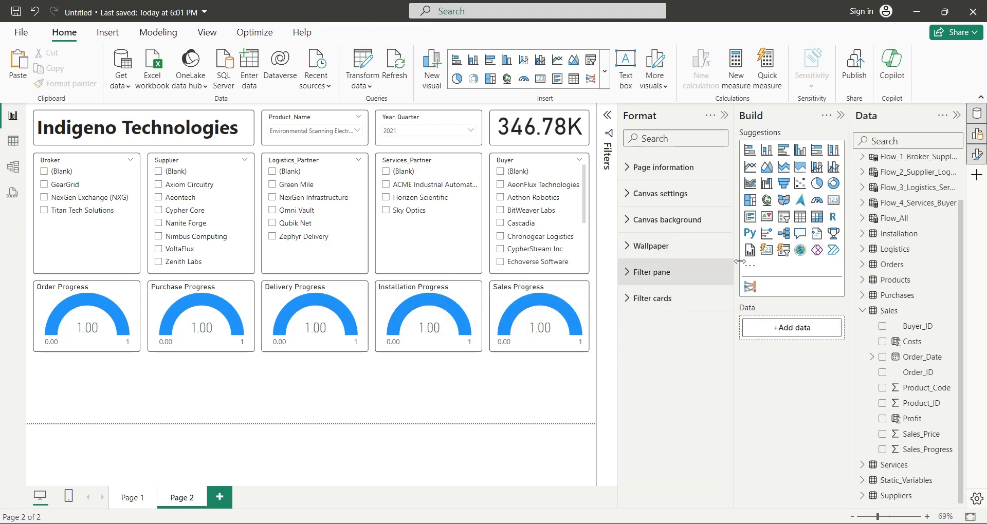
{"action": "left_click", "coordinate": [767, 251]}
Resize the new card, show a count of Order_ID, and rename the field 'Number of Orders'.
{"action": "left_click_drag", "start_coordinate": [86, 422], "coordinate": [115, 420]}
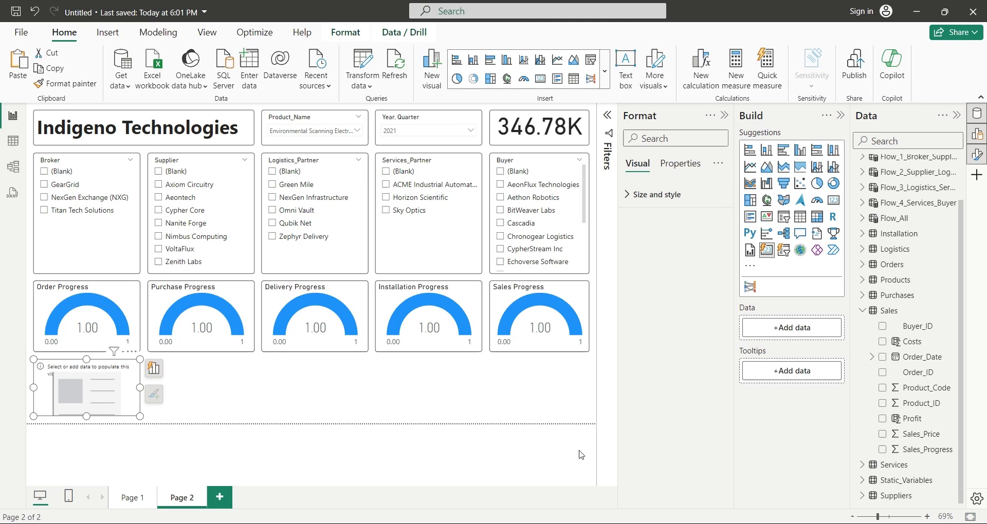
{"action": "mouse_move", "coordinate": [888, 310]}
{"action": "left_click", "coordinate": [867, 312]}
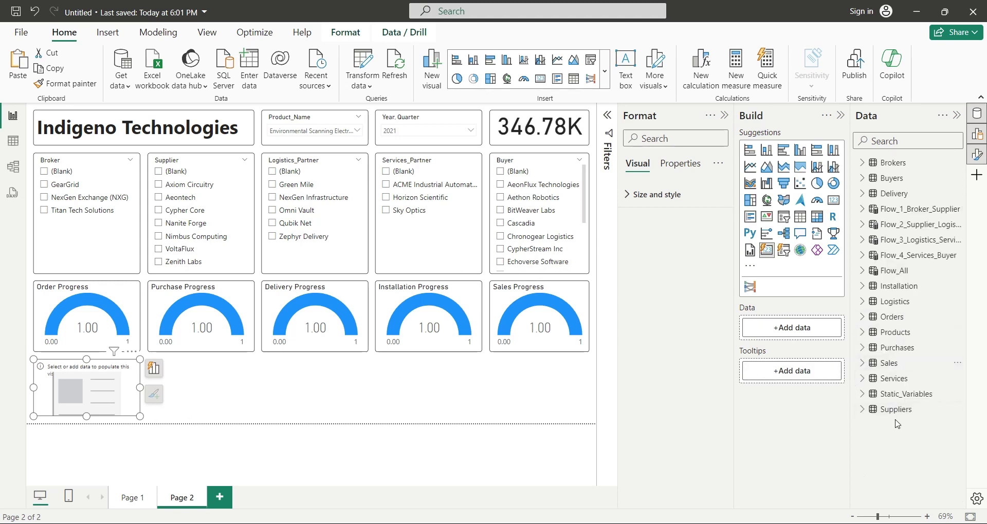
{"action": "left_click", "coordinate": [863, 317]}
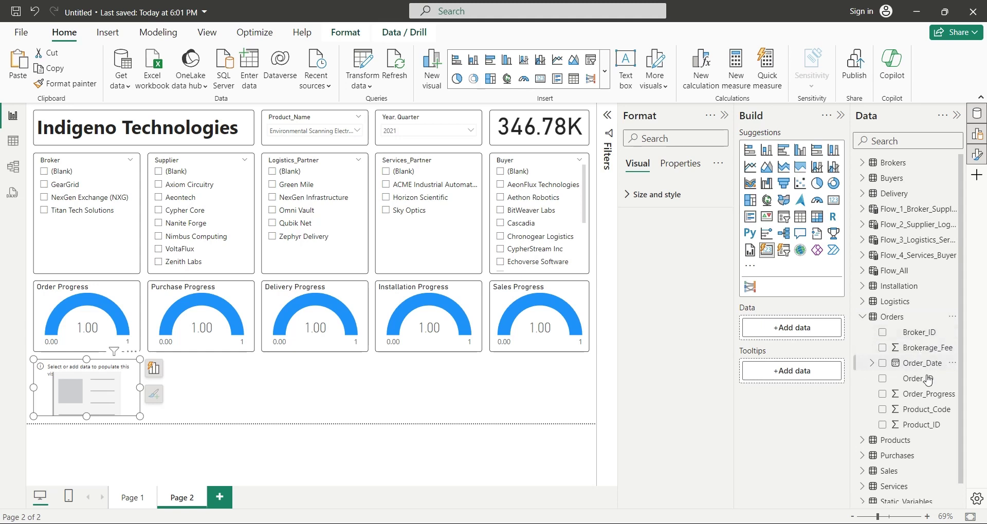
{"action": "left_click_drag", "start_coordinate": [924, 383], "coordinate": [785, 329]}
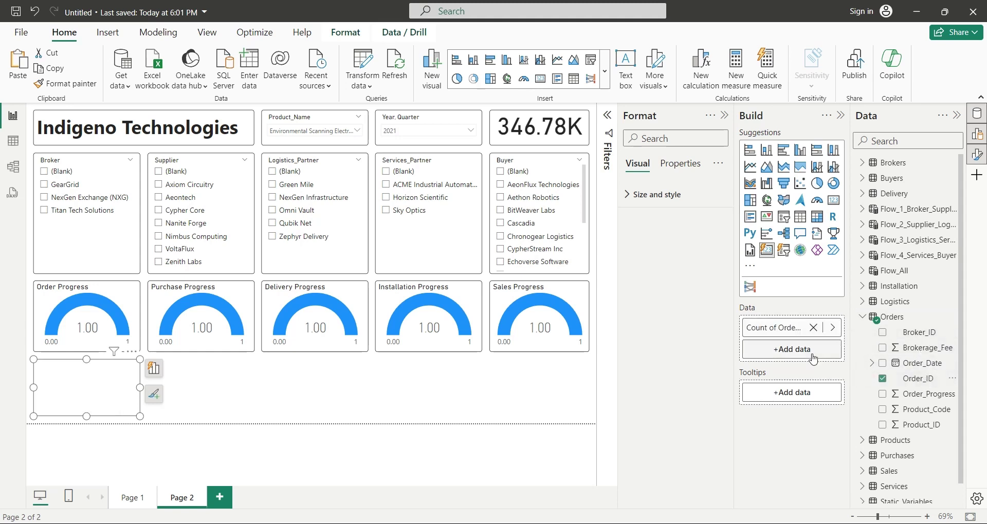
{"action": "double_click", "coordinate": [785, 329]}
{"action": "type", "text": "Nu"}
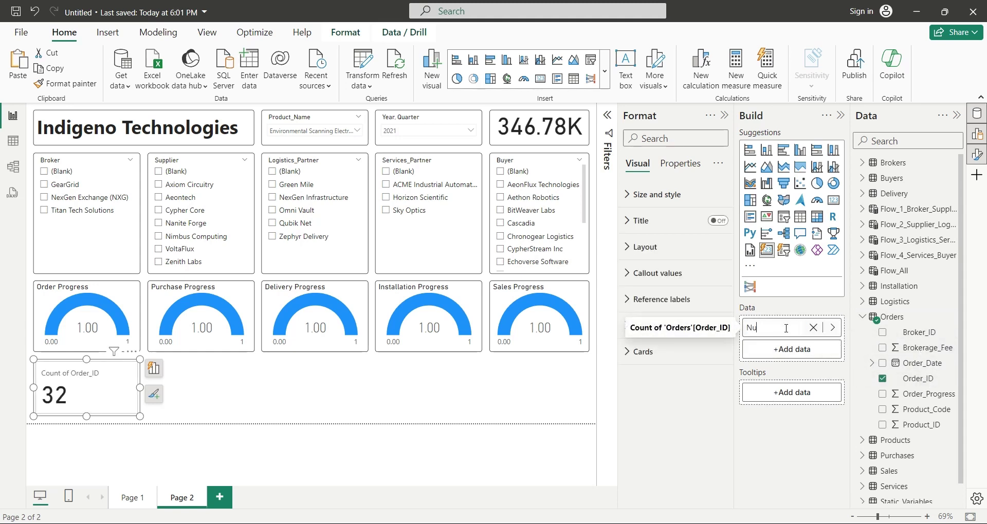
{"action": "type", "text": "ers"}
{"action": "key", "text": "Return"}
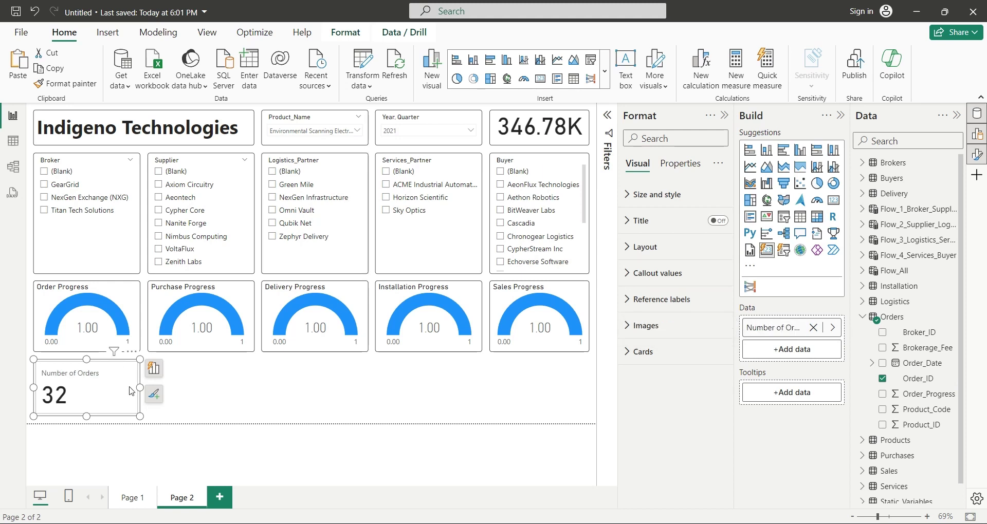
Turn on the card's visual border with rounded corners.
{"action": "left_click", "coordinate": [652, 195]}
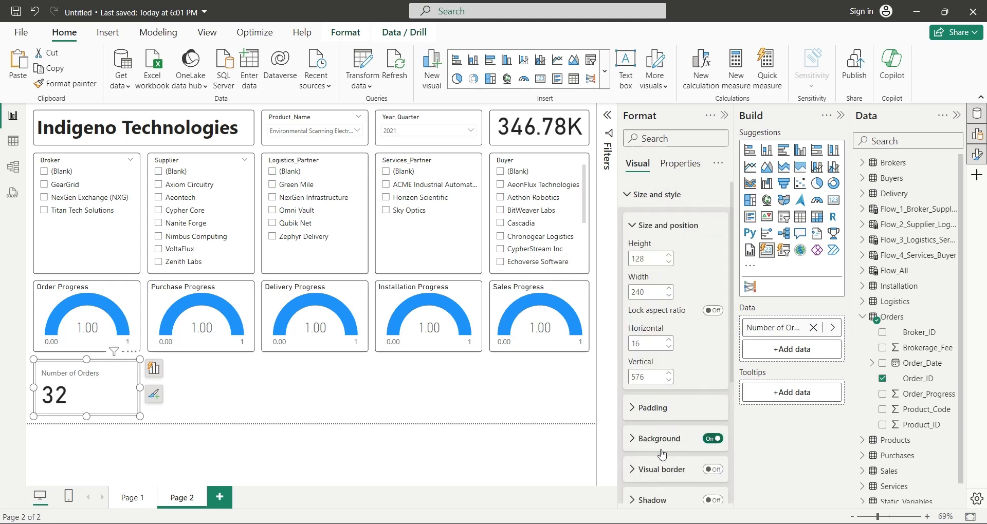
{"action": "left_click", "coordinate": [664, 467]}
{"action": "scroll", "coordinate": [675, 396], "scroll_direction": "down", "scroll_amount": 3}
{"action": "left_click_drag", "start_coordinate": [675, 395], "coordinate": [680, 396]}
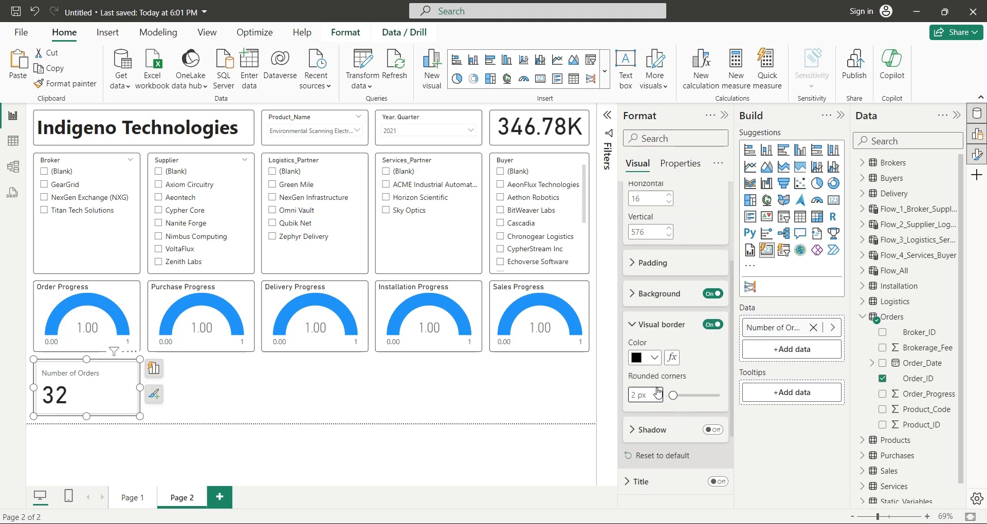
{"action": "left_click", "coordinate": [335, 397]}
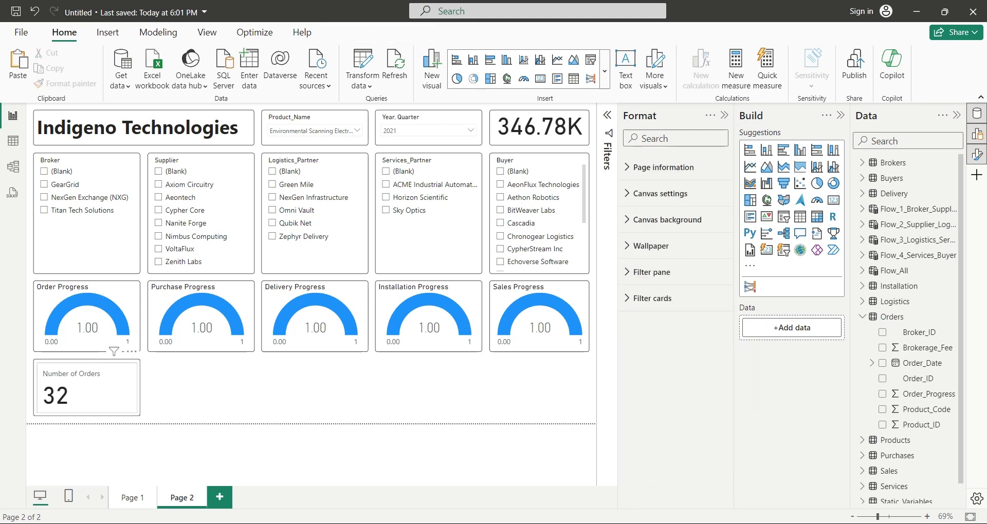
Duplicate the card beside the original, showing Purchase_Price renamed 'Purchases'.
{"action": "key", "text": "ctrl+v"}
{"action": "mouse_move", "coordinate": [112, 398]}
{"action": "left_mouse_down"}
{"action": "mouse_move", "coordinate": [224, 401]}
{"action": "mouse_move", "coordinate": [257, 388]}
{"action": "left_mouse_up"}
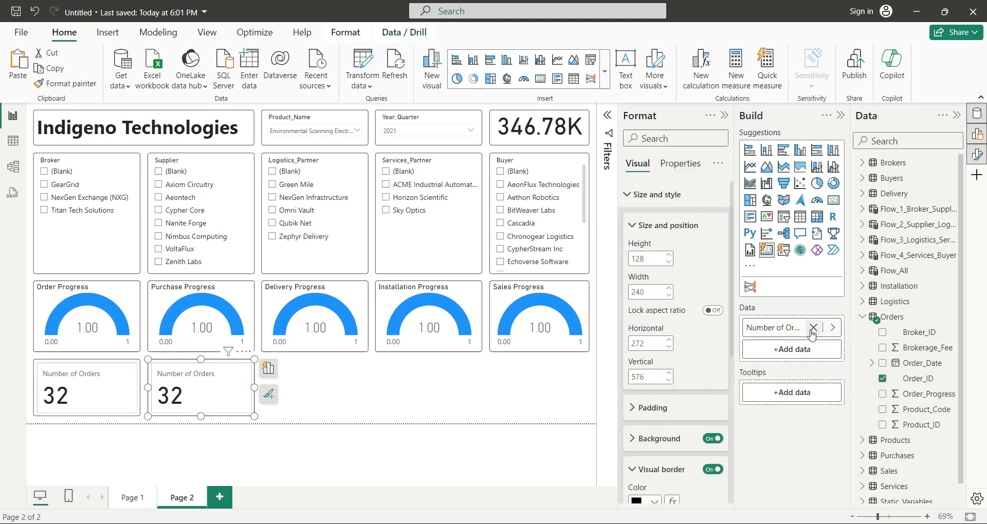
{"action": "left_click", "coordinate": [813, 327]}
{"action": "left_click", "coordinate": [863, 347]}
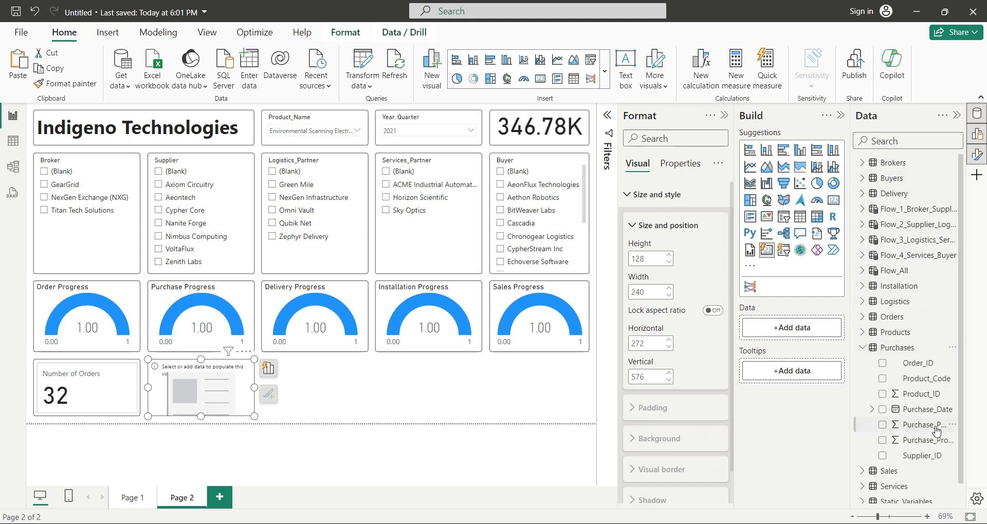
{"action": "left_click_drag", "start_coordinate": [921, 425], "coordinate": [792, 329]}
{"action": "double_click", "coordinate": [774, 328]}
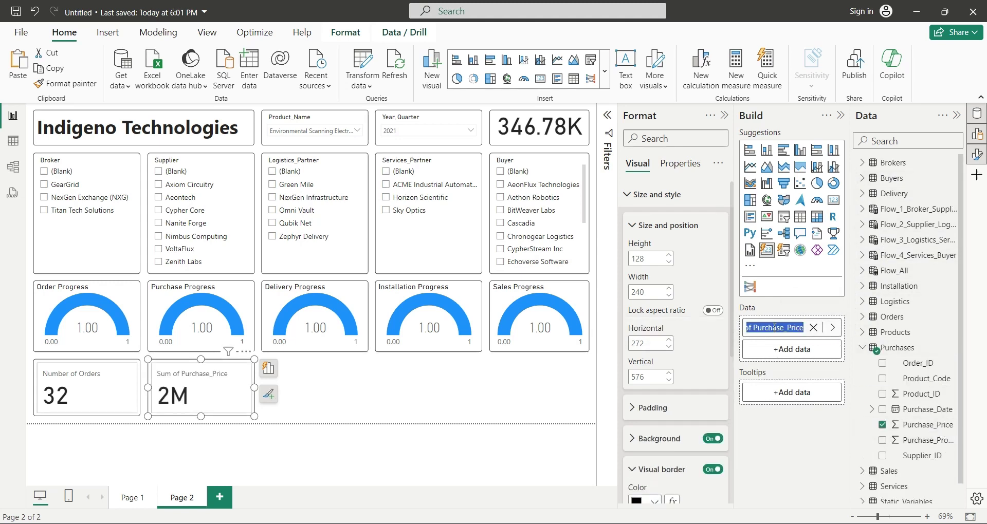
{"action": "key", "text": "Delete"}
{"action": "type", "text": "Purchases"}
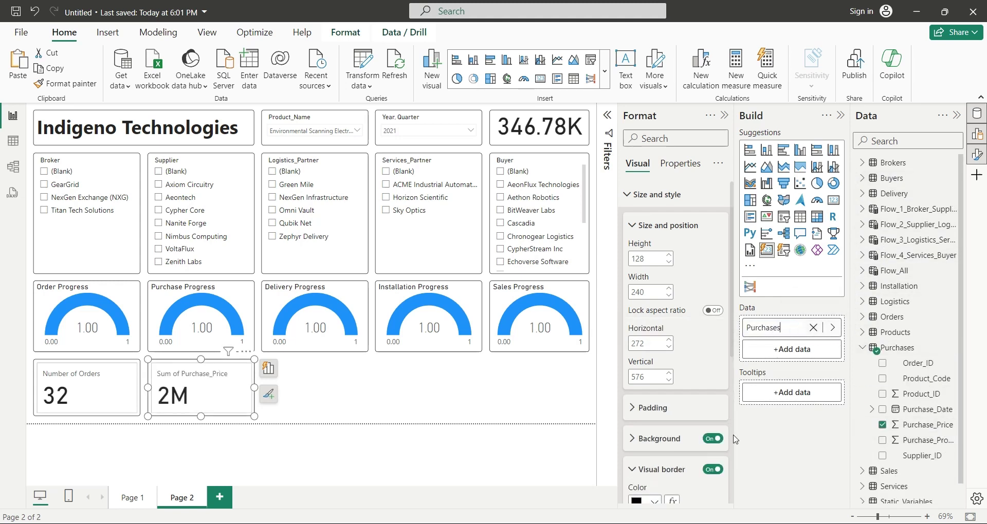
{"action": "key", "text": "Return"}
Add a third card showing Delivary_Charges, named 'Delivary Charges'.
{"action": "key", "text": "ctrl+c"}
{"action": "key", "text": "ctrl+v"}
{"action": "left_click_drag", "start_coordinate": [247, 403], "coordinate": [355, 383]}
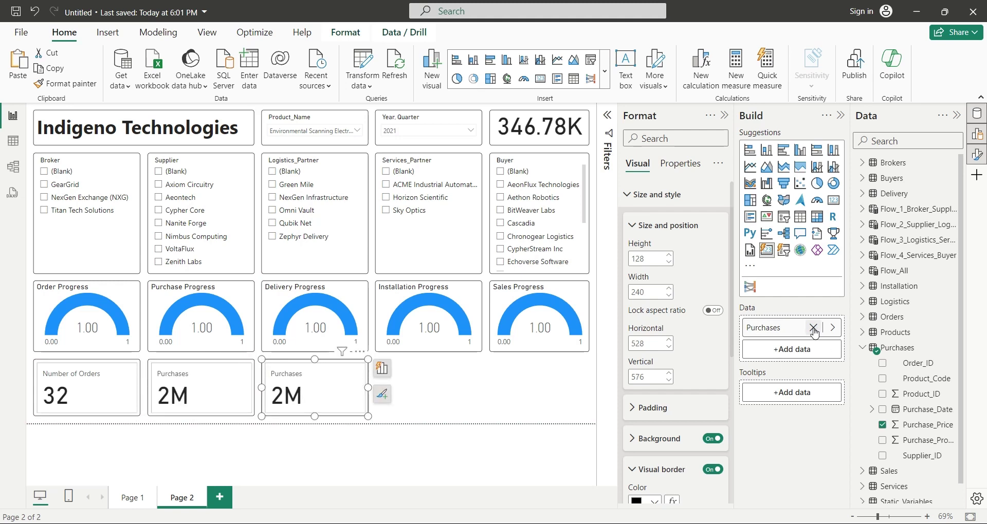
{"action": "left_click", "coordinate": [813, 327]}
{"action": "left_click", "coordinate": [862, 193]}
{"action": "left_click_drag", "start_coordinate": [923, 209], "coordinate": [774, 334]}
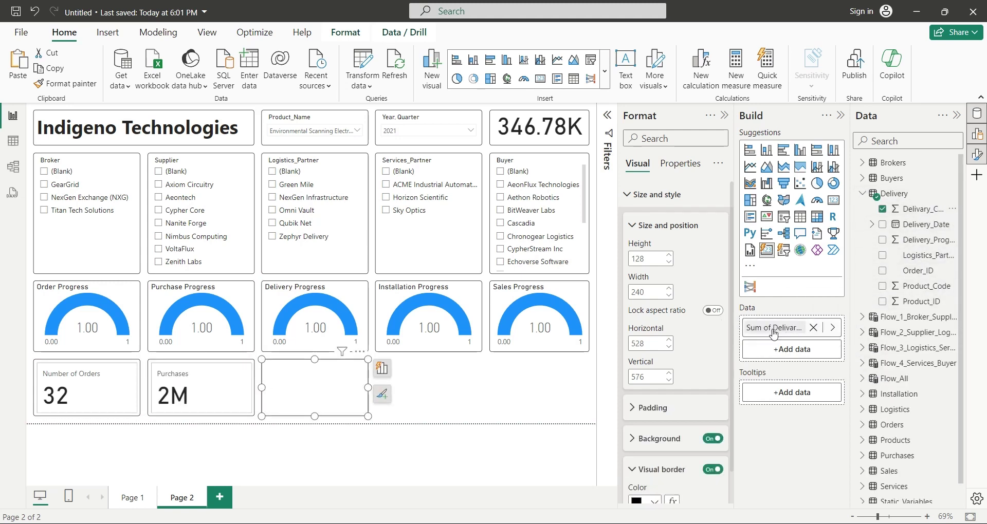
{"action": "double_click", "coordinate": [752, 329]}
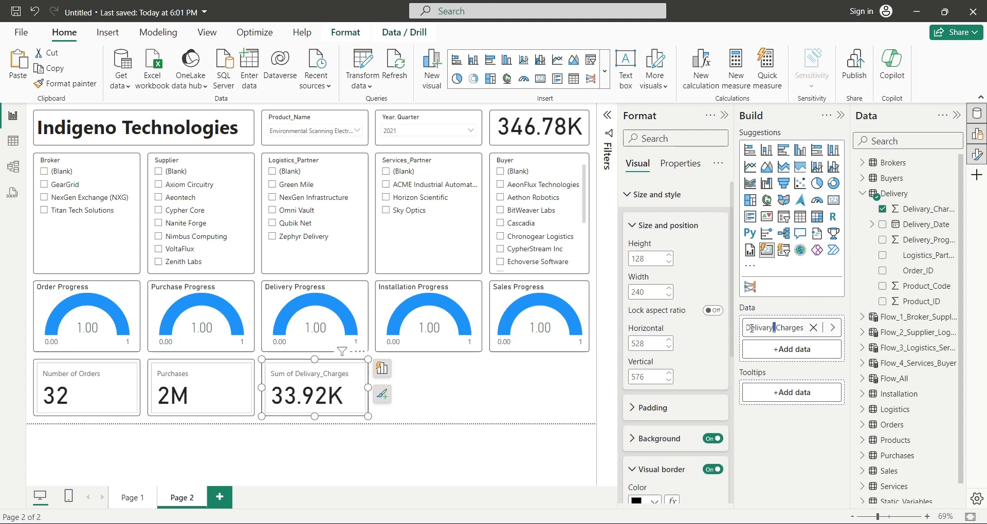
{"action": "key", "text": "Return"}
Add a fourth card showing Installation_Charges, renamed 'Installation Charges'.
{"action": "key", "text": "ctrl+c"}
{"action": "key", "text": "ctrl+v"}
{"action": "left_click_drag", "start_coordinate": [315, 396], "coordinate": [447, 396]}
{"action": "left_click", "coordinate": [813, 328]}
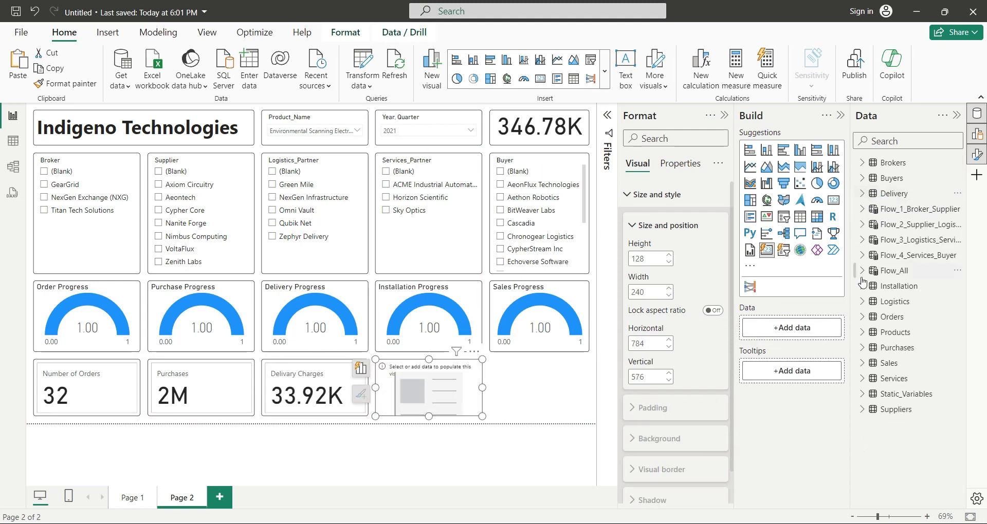
{"action": "left_click", "coordinate": [891, 288]}
{"action": "left_click_drag", "start_coordinate": [923, 301], "coordinate": [774, 329]}
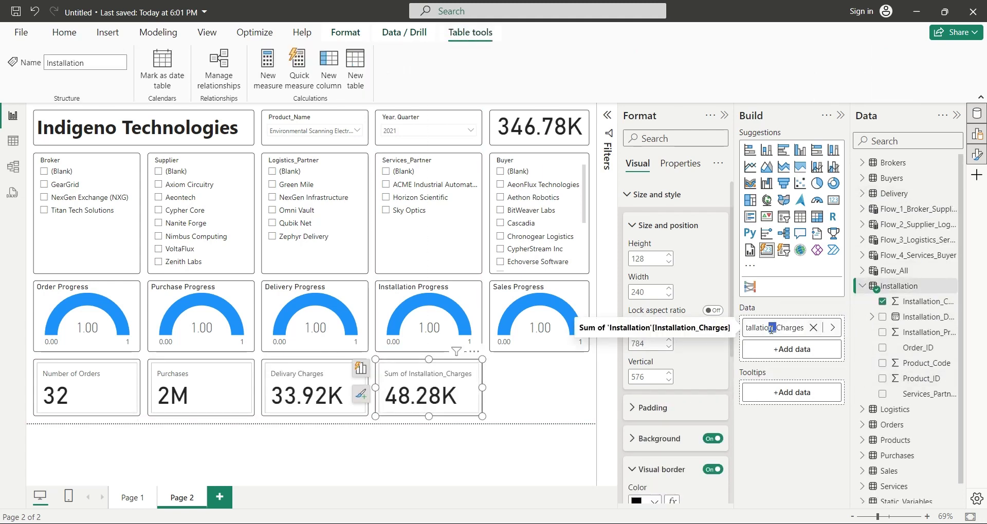
{"action": "double_click", "coordinate": [775, 328]}
{"action": "key", "text": "ctrl+shift+Left"}
{"action": "key", "text": "ctrl+shift+Left"}
{"action": "key", "text": "BackSpace"}
{"action": "key", "text": "Return"}
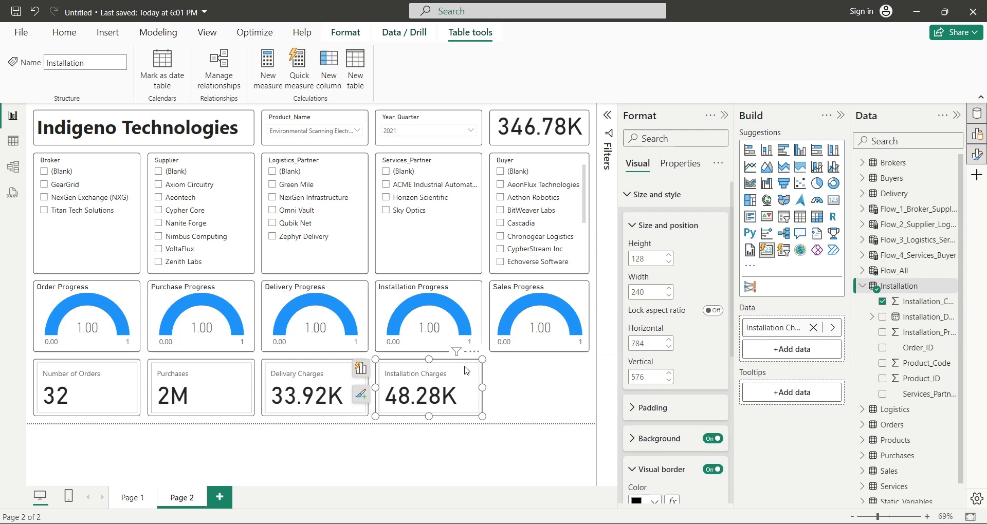
Add a fifth card showing Sales_Price, renamed 'Sales'.
{"action": "key", "text": "ctrl+c"}
{"action": "key", "text": "ctrl+v"}
{"action": "left_click_drag", "start_coordinate": [460, 372], "coordinate": [564, 373]}
{"action": "left_click", "coordinate": [814, 327]}
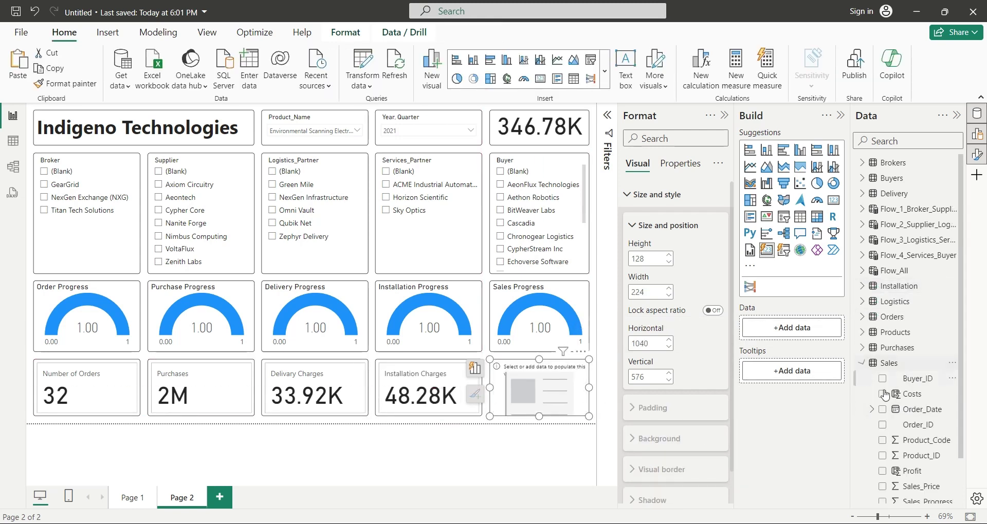
{"action": "scroll", "coordinate": [928, 418], "scroll_direction": "down", "scroll_amount": 2}
{"action": "left_click", "coordinate": [922, 434]}
{"action": "double_click", "coordinate": [774, 327]}
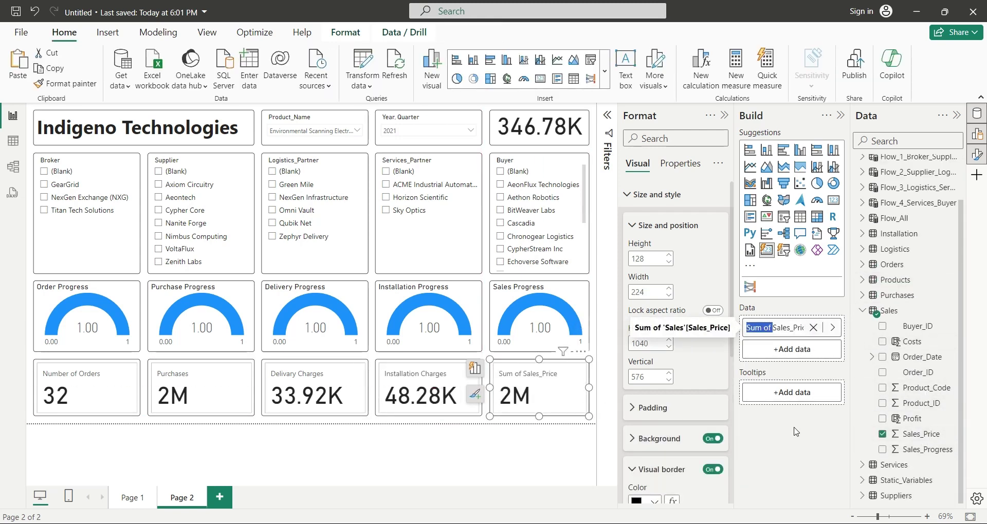
{"action": "type", "text": "Sales_Price"}
{"action": "key", "text": "BackSpace"}
{"action": "key", "text": "BackSpace"}
{"action": "key", "text": "BackSpace"}
{"action": "key", "text": "Return"}
{"action": "left_click", "coordinate": [497, 456]}
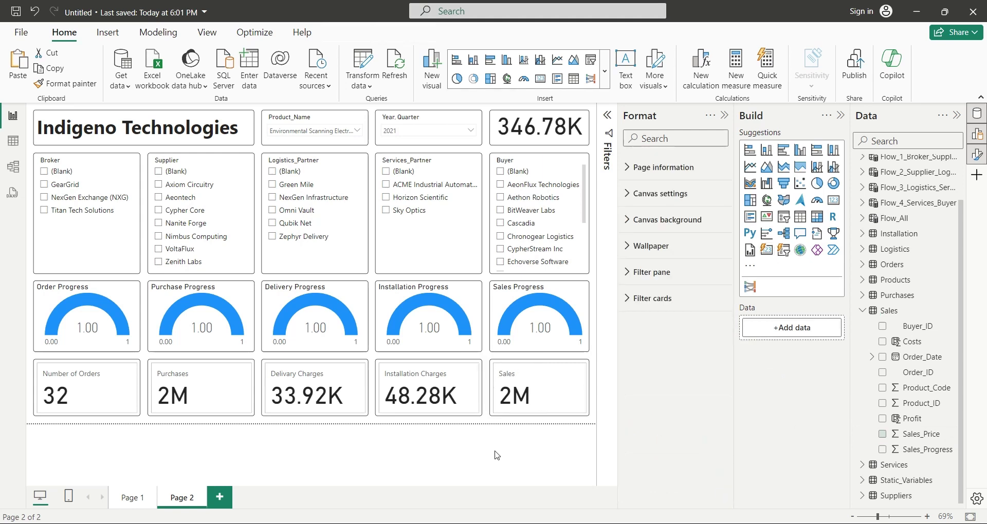
Try product filters: Autonomous Farm Drone, liquid chromatography, Mobile Imaging System, and surveying products.
{"action": "left_click", "coordinate": [481, 135]}
{"action": "left_click", "coordinate": [384, 166]}
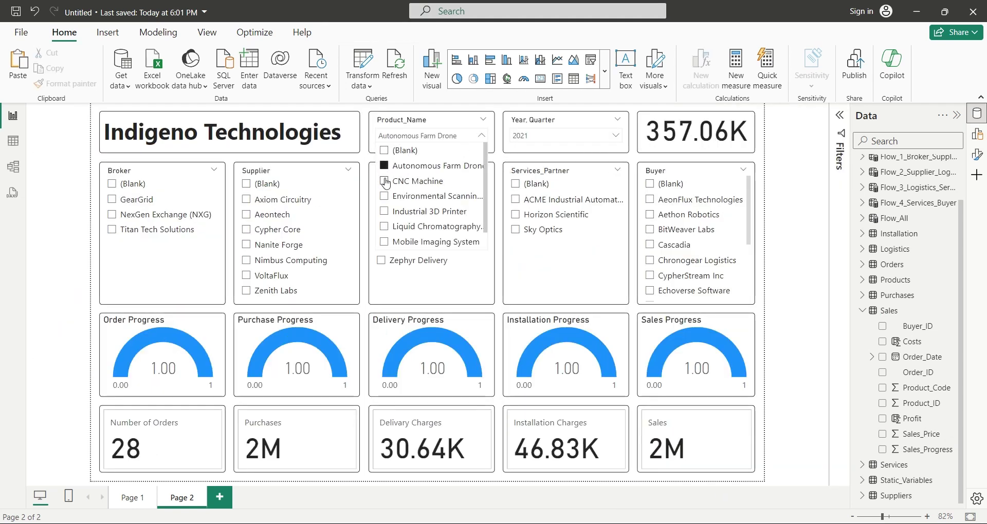
{"action": "left_click", "coordinate": [386, 181]}
{"action": "left_click", "coordinate": [386, 227]}
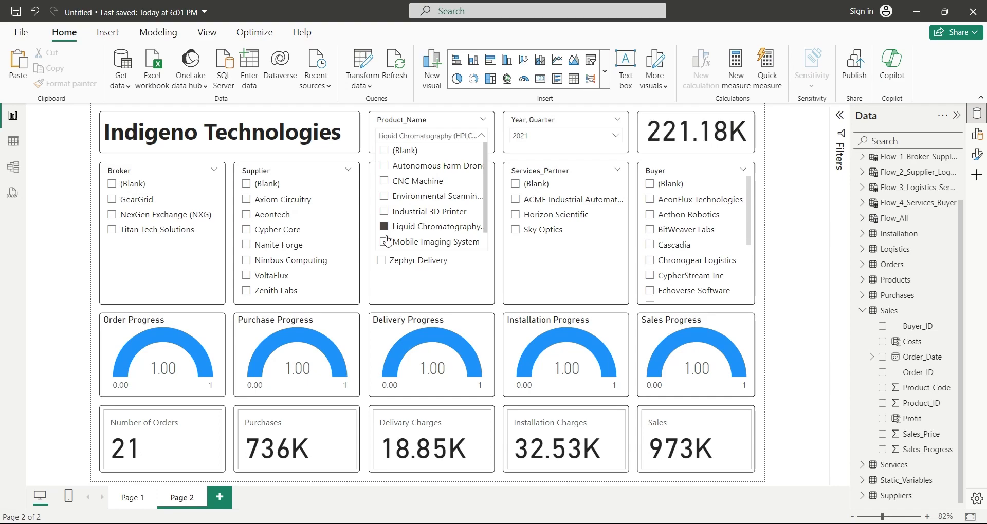
{"action": "scroll", "coordinate": [388, 244], "scroll_direction": "down", "scroll_amount": 1}
{"action": "left_click", "coordinate": [385, 241]}
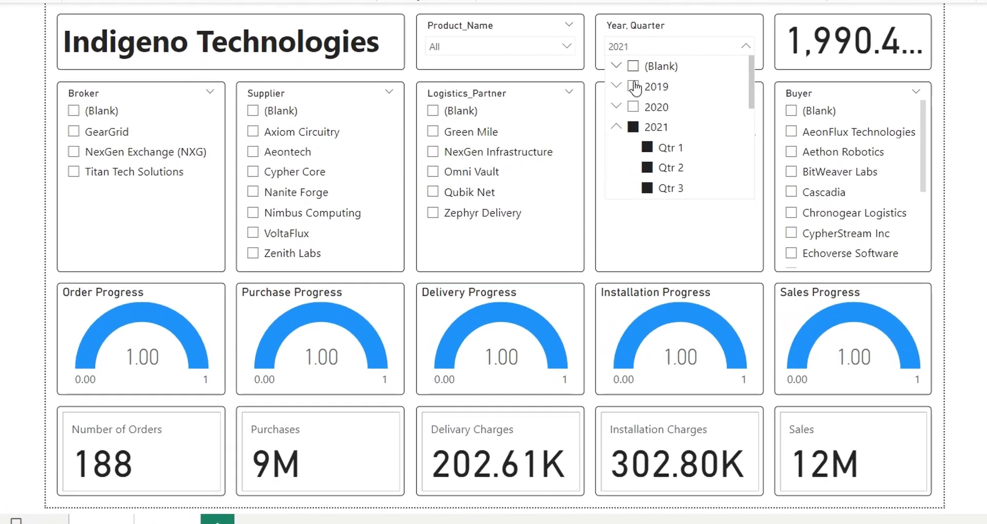
Try year filters 2019, 2020, 2021 and quarter filters Qtr 1, Qtr 3, Qtr 4.
{"action": "left_click", "coordinate": [634, 86]}
{"action": "left_click", "coordinate": [639, 105]}
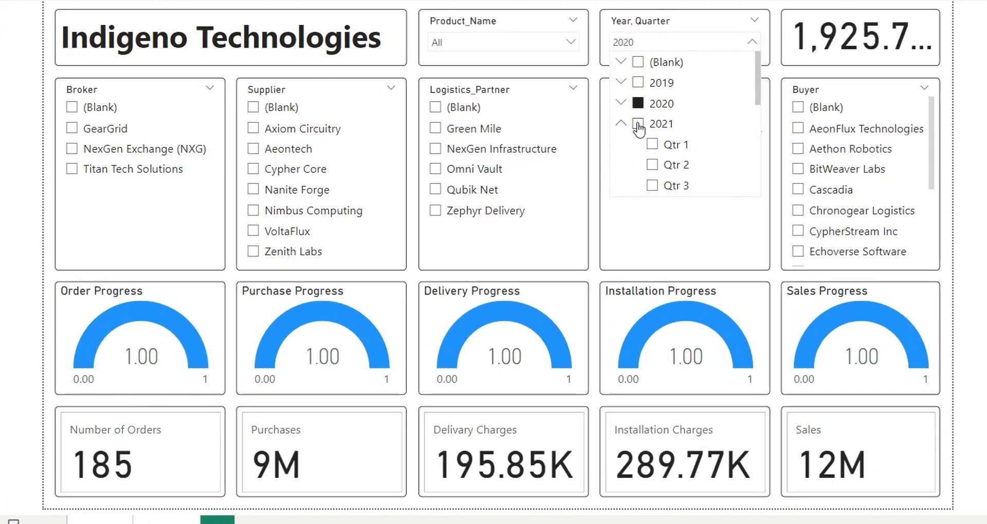
{"action": "left_click", "coordinate": [639, 124]}
{"action": "left_click", "coordinate": [652, 144]}
{"action": "left_click", "coordinate": [652, 186]}
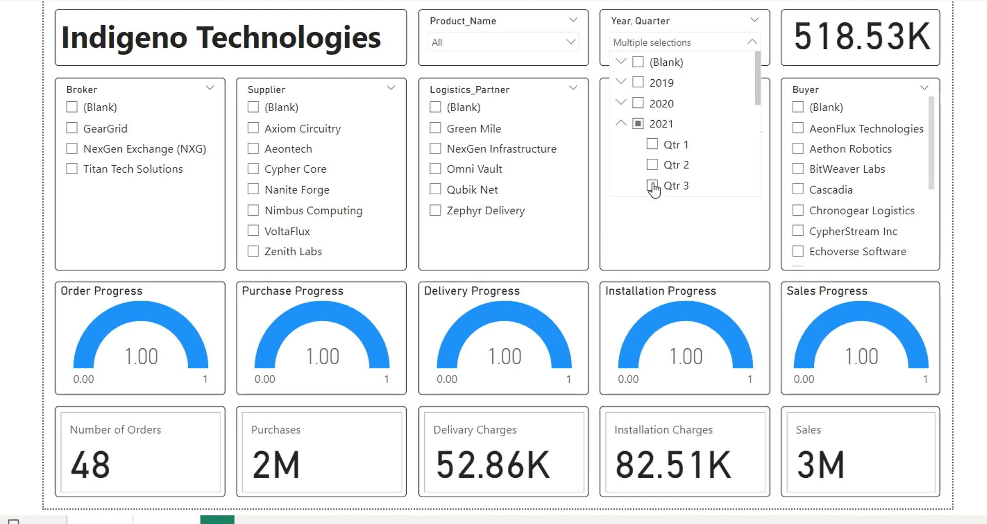
{"action": "scroll", "coordinate": [654, 154], "scroll_direction": "down", "scroll_amount": 2}
{"action": "left_click", "coordinate": [652, 99]}
Clear the year filter back to all years and collapse the 2021–2023 quarter lists.
{"action": "left_click", "coordinate": [638, 120]}
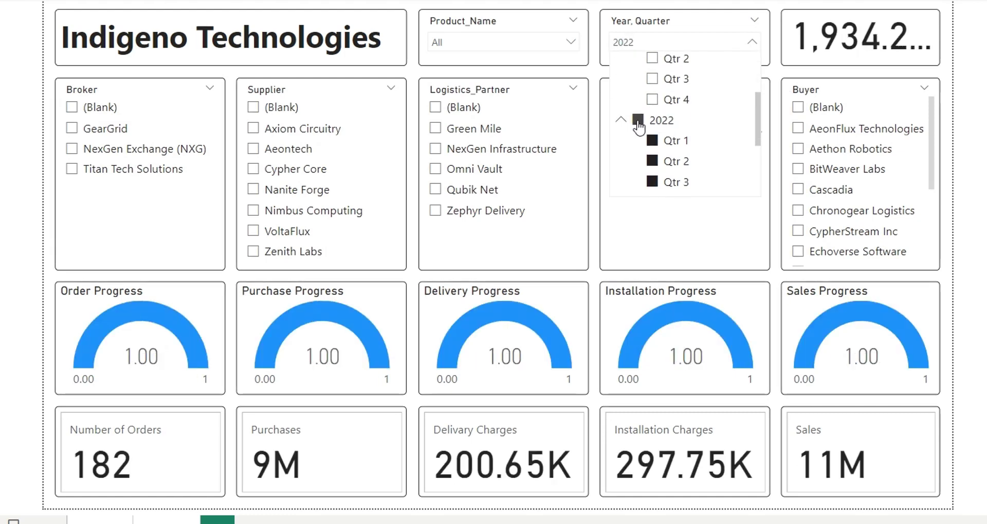
{"action": "left_click", "coordinate": [638, 119]}
{"action": "left_click", "coordinate": [621, 123]}
{"action": "left_click", "coordinate": [621, 144]}
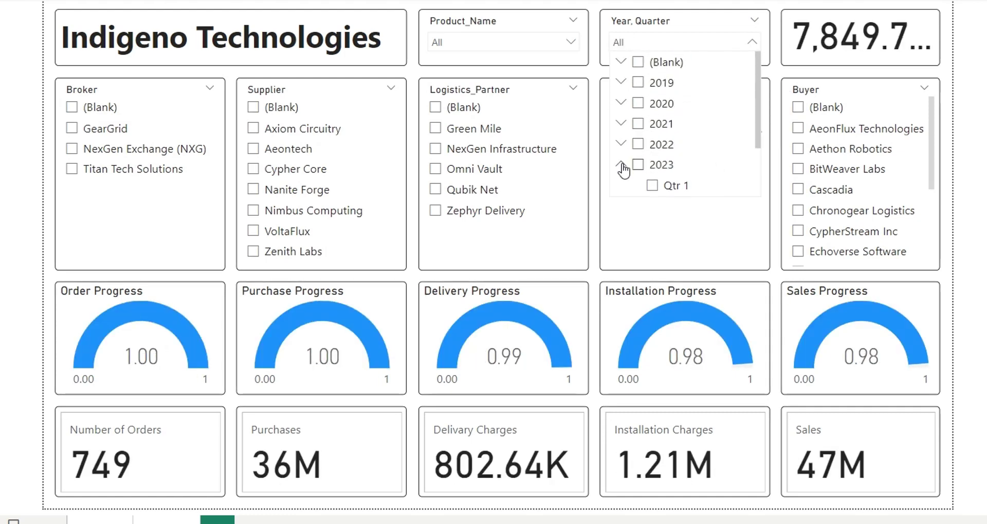
{"action": "left_click", "coordinate": [621, 165]}
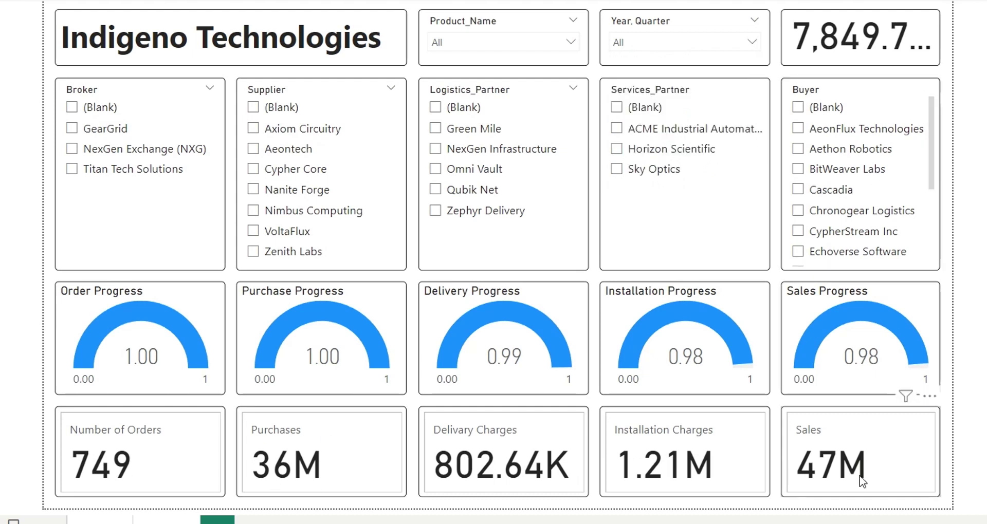
Test the Broker slicer (NexGen Exchange, Titan Tech Solutions) and Supplier slicer (Axiom Circuitry through Zenith Labs).
{"action": "left_click", "coordinate": [72, 149]}
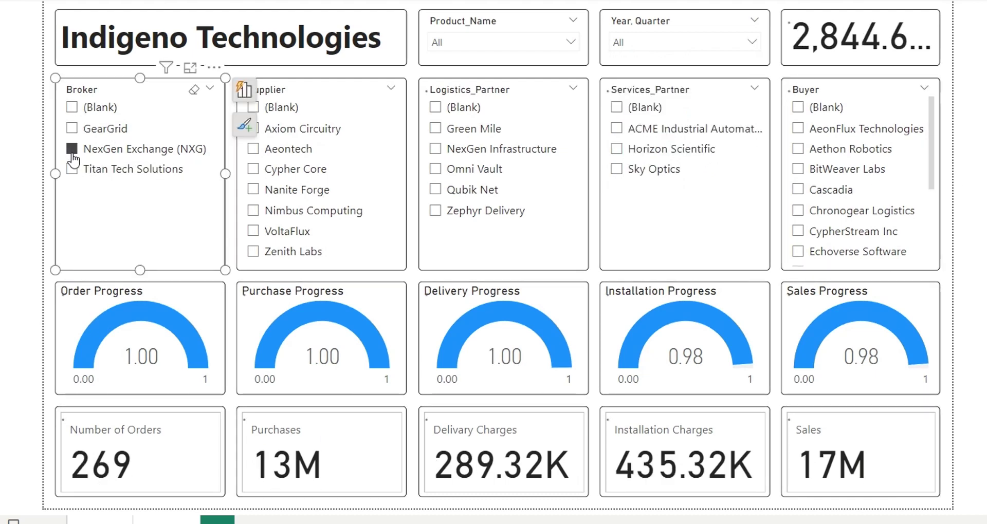
{"action": "left_click", "coordinate": [73, 169]}
{"action": "left_click", "coordinate": [277, 130]}
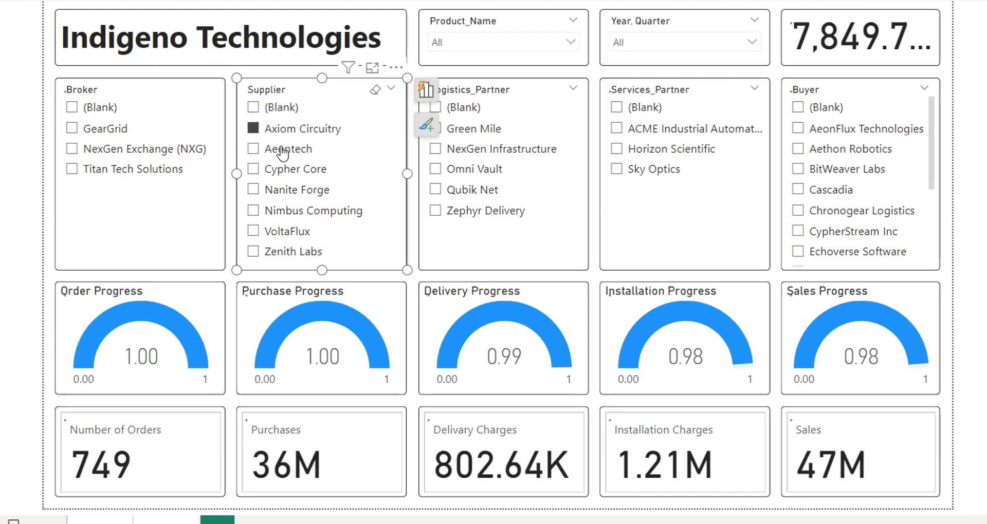
{"action": "left_click", "coordinate": [283, 149]}
{"action": "left_click", "coordinate": [280, 169]}
{"action": "left_click", "coordinate": [283, 189]}
{"action": "left_click", "coordinate": [286, 232]}
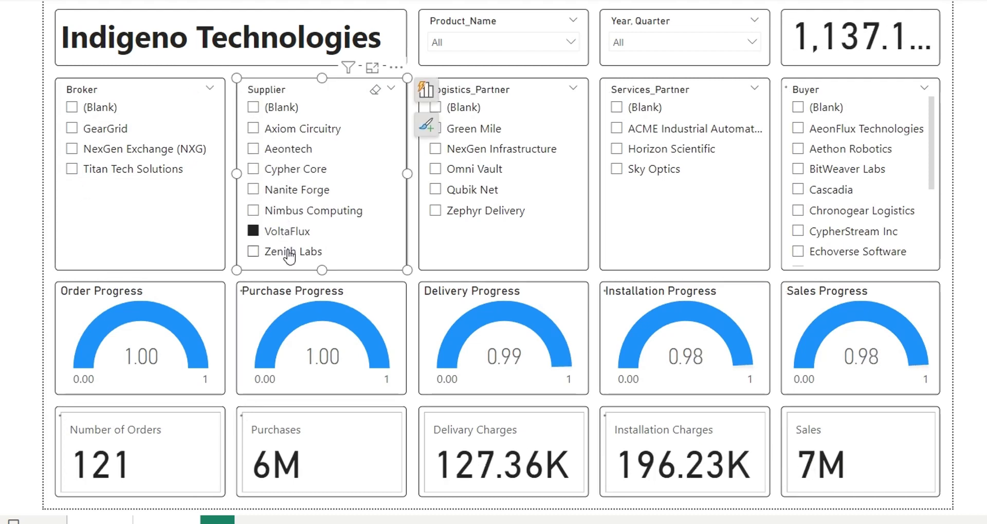
{"action": "left_click", "coordinate": [289, 252]}
Test the Logistics_Partner slicer (Green Mile through Zephyr Delivery) and Services_Partner slicer (ACME, Horizon Scientific, Sky Optics).
{"action": "left_click", "coordinate": [471, 129]}
{"action": "left_click", "coordinate": [478, 149]}
{"action": "left_click", "coordinate": [478, 170]}
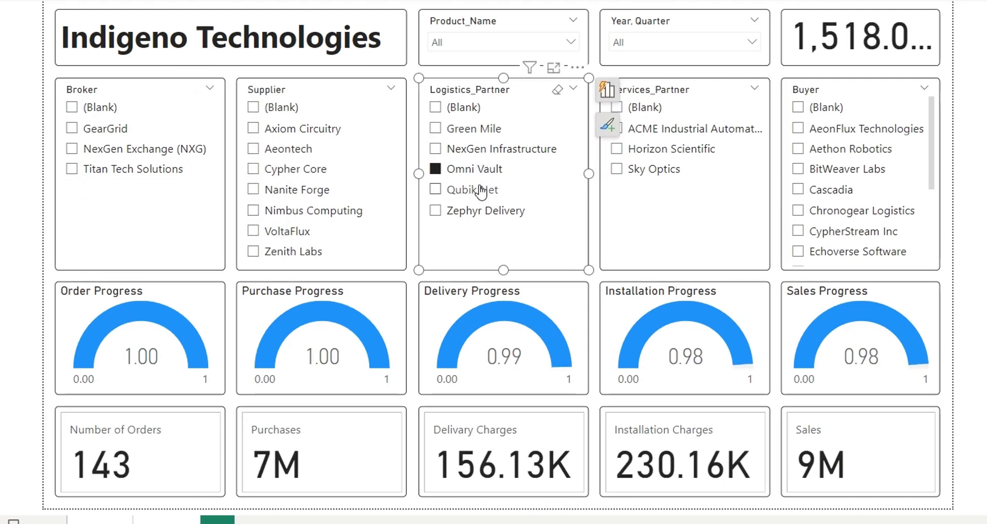
{"action": "left_click", "coordinate": [481, 190]}
{"action": "left_click", "coordinate": [483, 211]}
{"action": "left_click", "coordinate": [669, 129]}
{"action": "left_click", "coordinate": [671, 149]}
{"action": "left_click", "coordinate": [666, 172]}
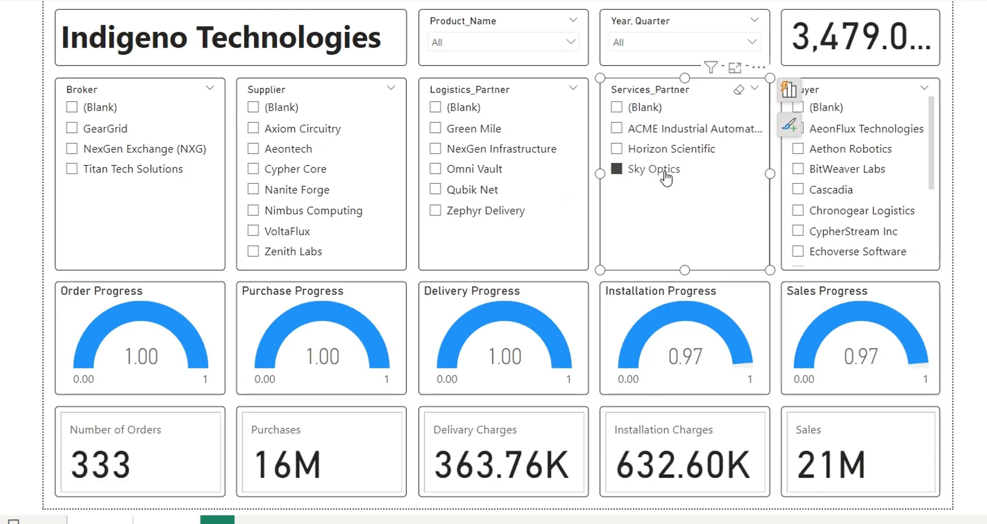
Test the Buyer slicer with AeonFlux Technologies through Echoverse Software.
{"action": "left_click", "coordinate": [854, 129]}
{"action": "left_click", "coordinate": [848, 170]}
{"action": "left_click", "coordinate": [843, 190]}
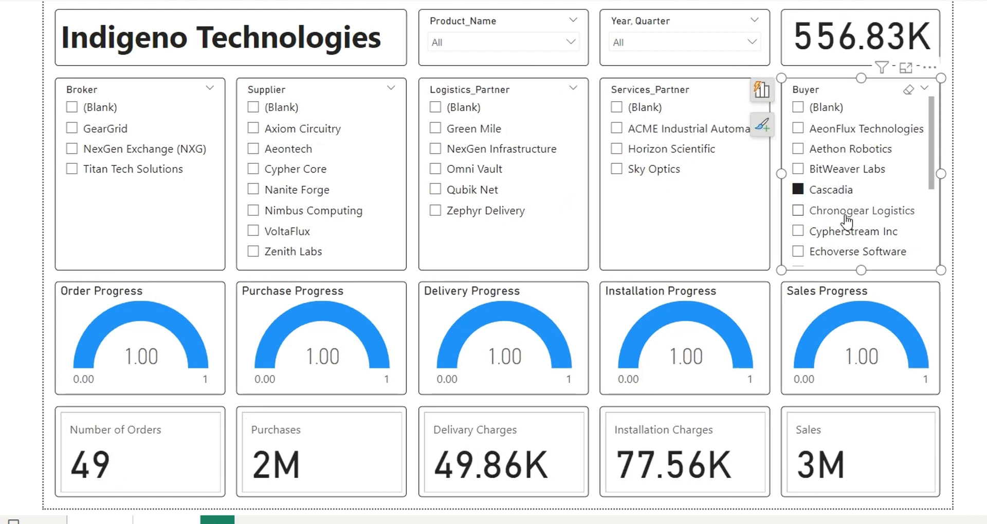
{"action": "left_click", "coordinate": [848, 210]}
{"action": "left_click", "coordinate": [849, 231]}
{"action": "left_click", "coordinate": [848, 251]}
{"action": "scroll", "coordinate": [848, 242], "scroll_direction": "down", "scroll_amount": 1}
Test further buyers, Everglow Studios through Zenith Technologies, then clear the buyer filter.
{"action": "left_click", "coordinate": [848, 221]}
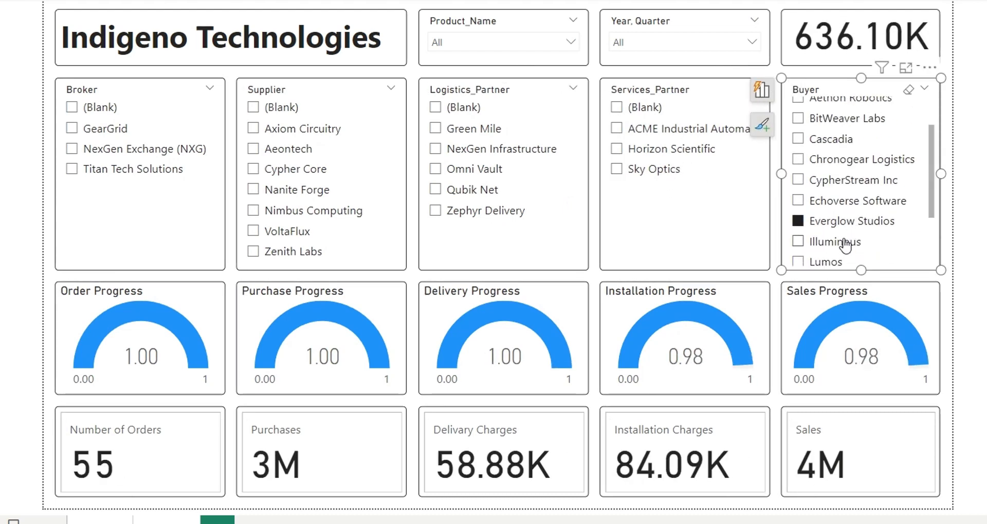
{"action": "left_click", "coordinate": [846, 241]}
{"action": "scroll", "coordinate": [846, 242], "scroll_direction": "down", "scroll_amount": 1}
{"action": "left_click", "coordinate": [838, 186]}
{"action": "left_click", "coordinate": [844, 207]}
{"action": "left_click", "coordinate": [846, 227]}
{"action": "left_click", "coordinate": [848, 249]}
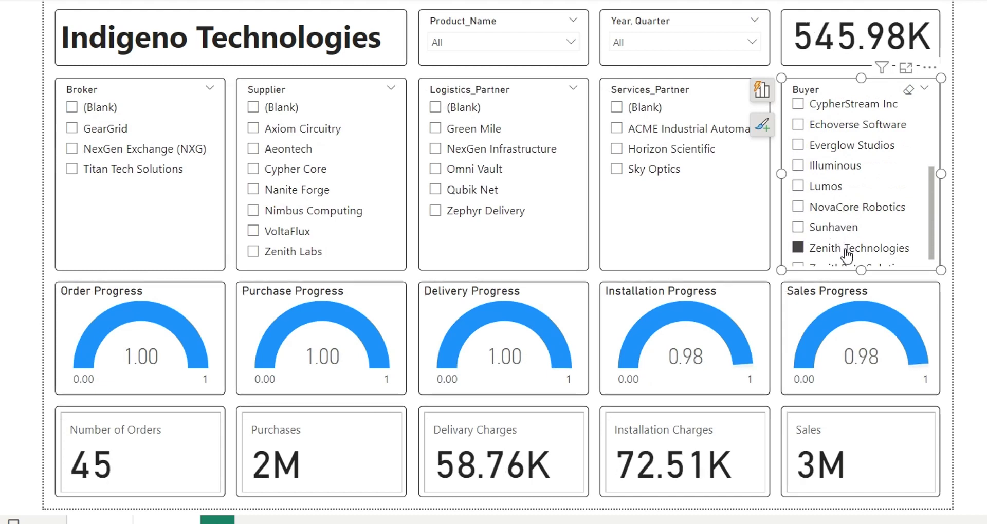
{"action": "scroll", "coordinate": [848, 252], "scroll_direction": "down", "scroll_amount": 1}
{"action": "left_click", "coordinate": [849, 256]}
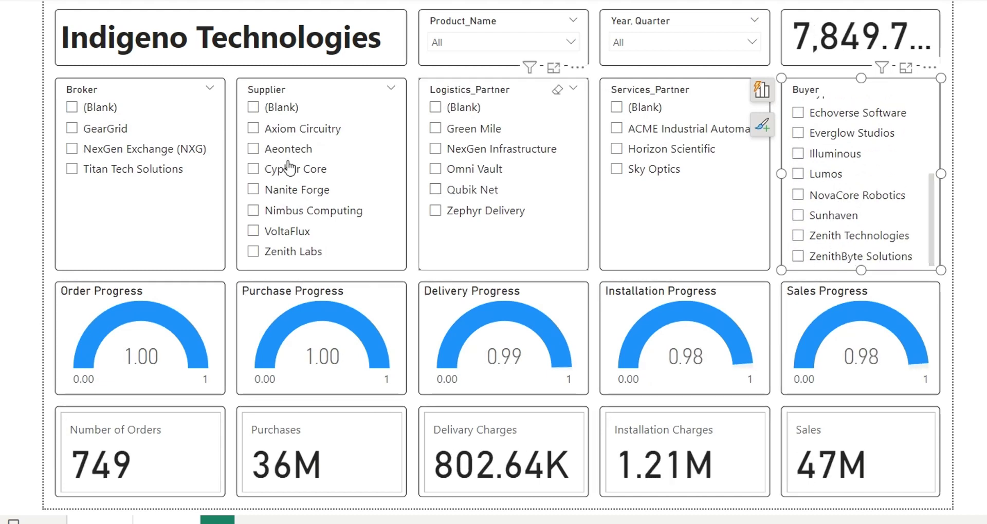
Combine broker GearGrid, Cypher Core, Qubik Net, Sky Optics and buyer NovaCore Robotics for 10.87K profit.
{"action": "left_click", "coordinate": [85, 130]}
{"action": "left_click", "coordinate": [255, 170]}
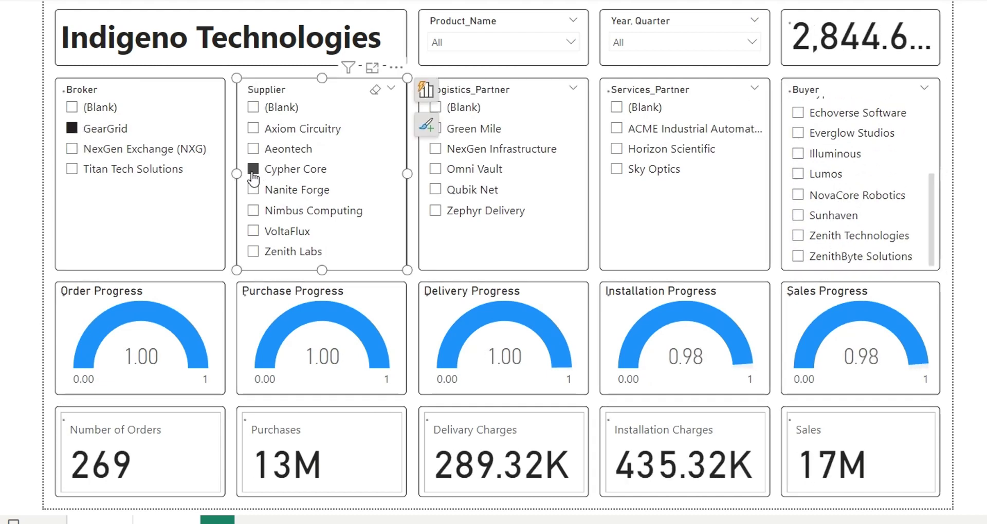
{"action": "left_click", "coordinate": [436, 191]}
{"action": "left_click", "coordinate": [617, 170]}
{"action": "left_click", "coordinate": [798, 195]}
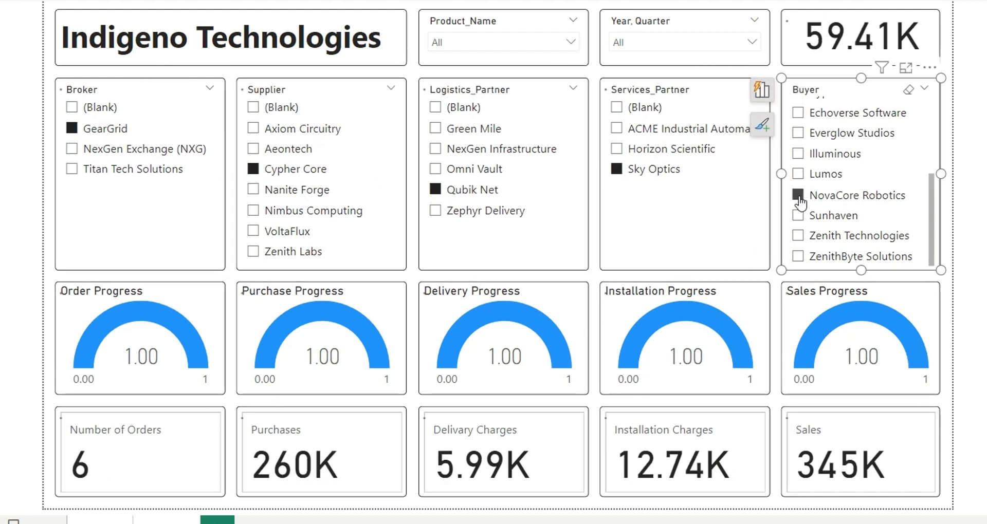
{"action": "left_click", "coordinate": [798, 236]}
{"action": "left_click", "coordinate": [798, 174]}
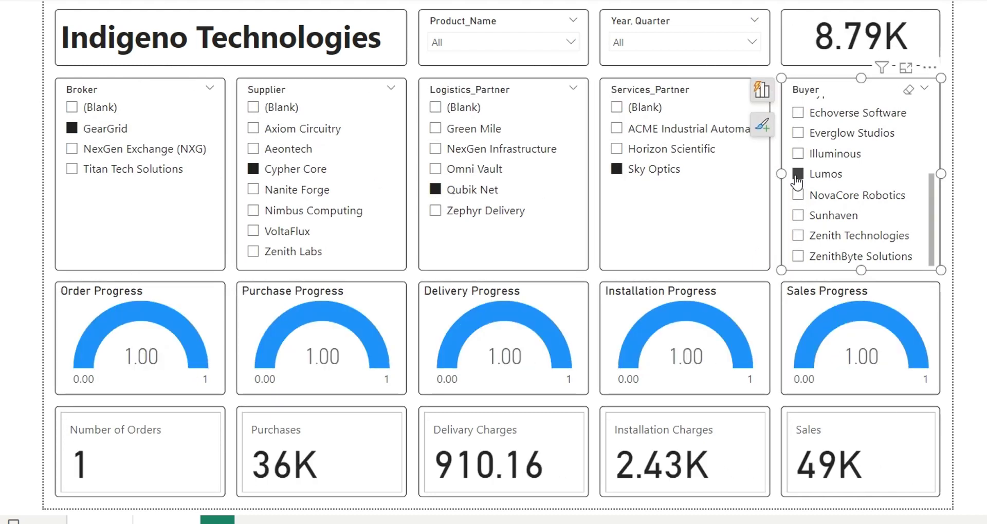
{"action": "left_click", "coordinate": [798, 195]}
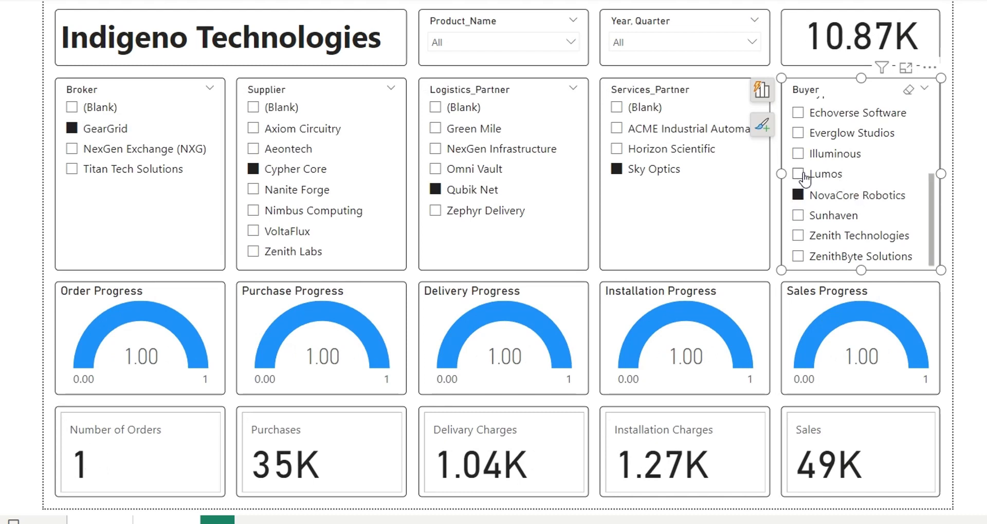